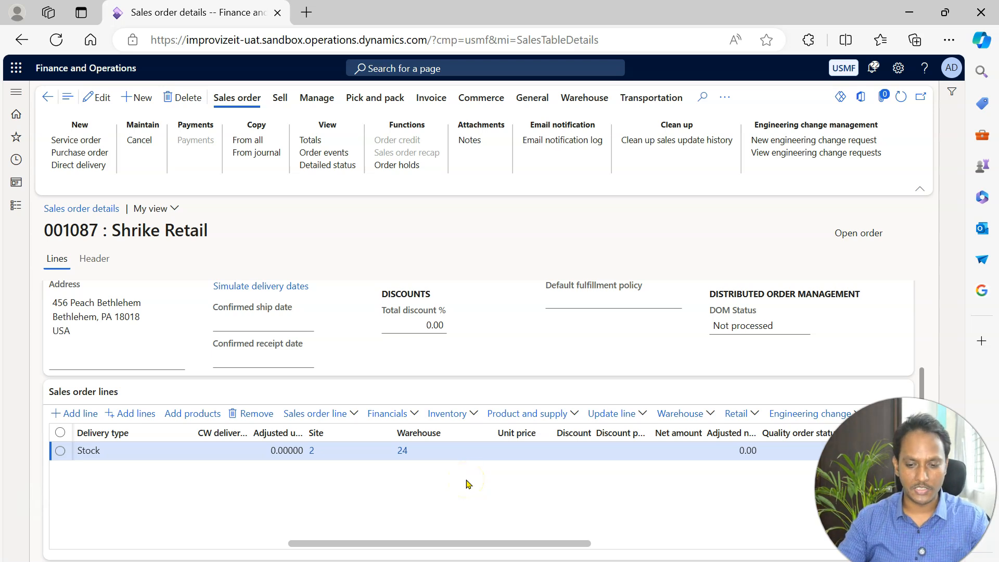
Check the order header's warehouse release status and show the order's warehouse actions.
left_click_drag(922, 402, 935, 307)
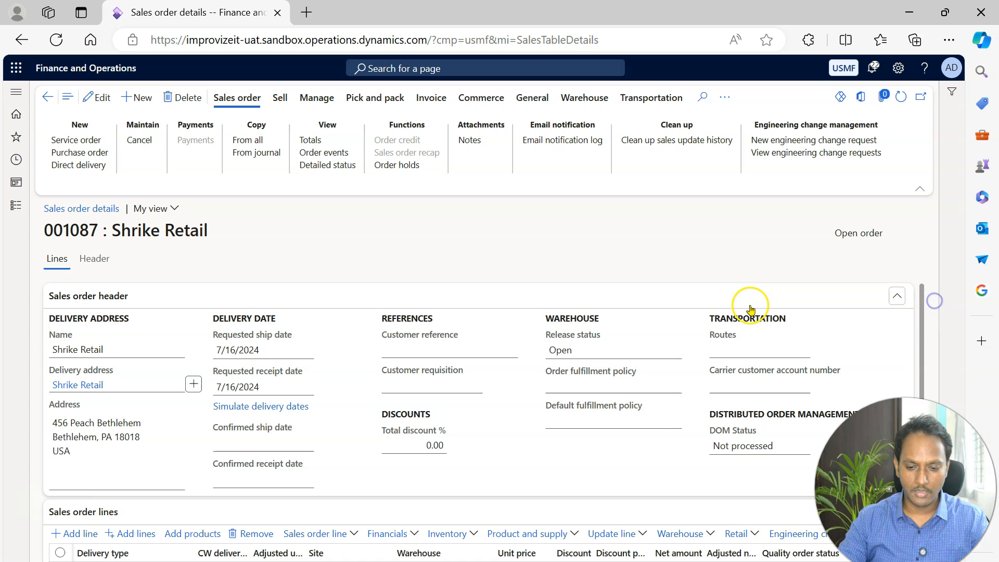
left_click(577, 349)
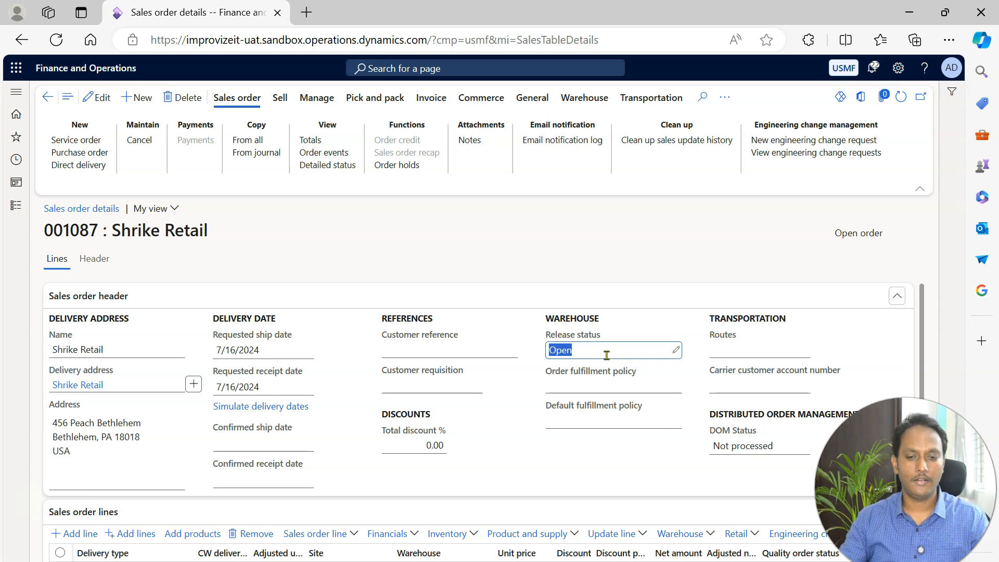
left_click(585, 98)
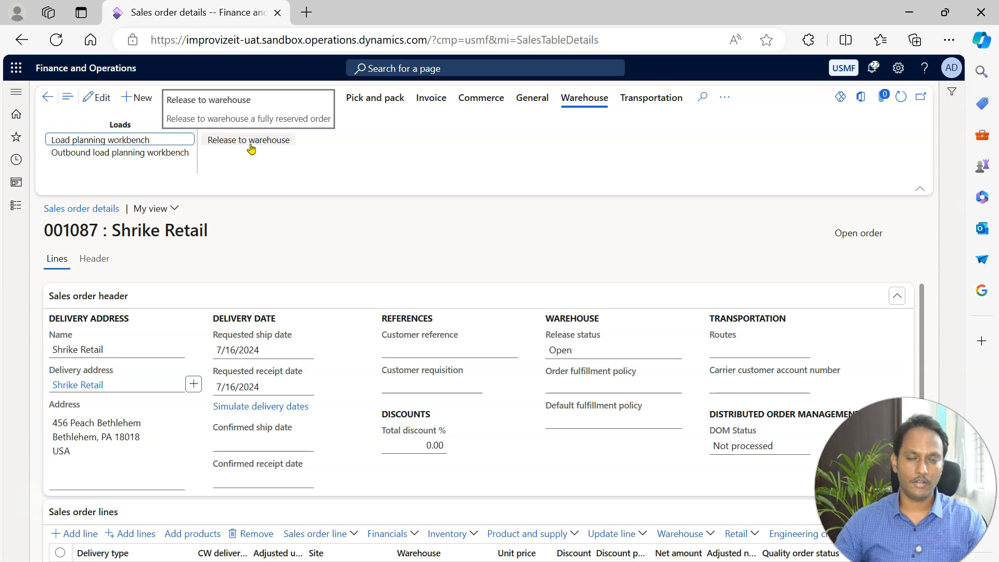
View the inventory transactions of the sales order line, check their issue status, and return to the order.
left_click_drag(919, 307, 922, 371)
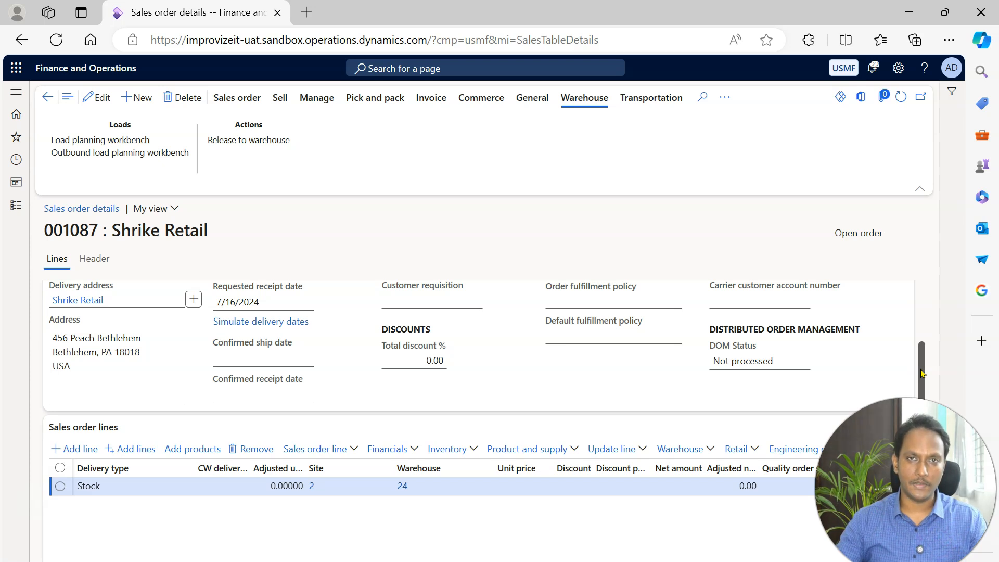
left_click(474, 449)
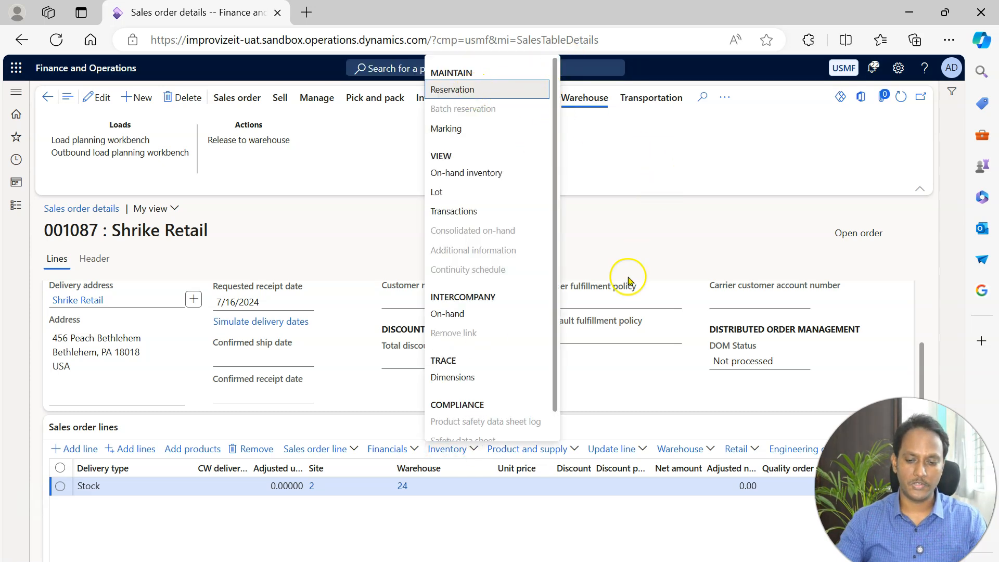
left_click(446, 455)
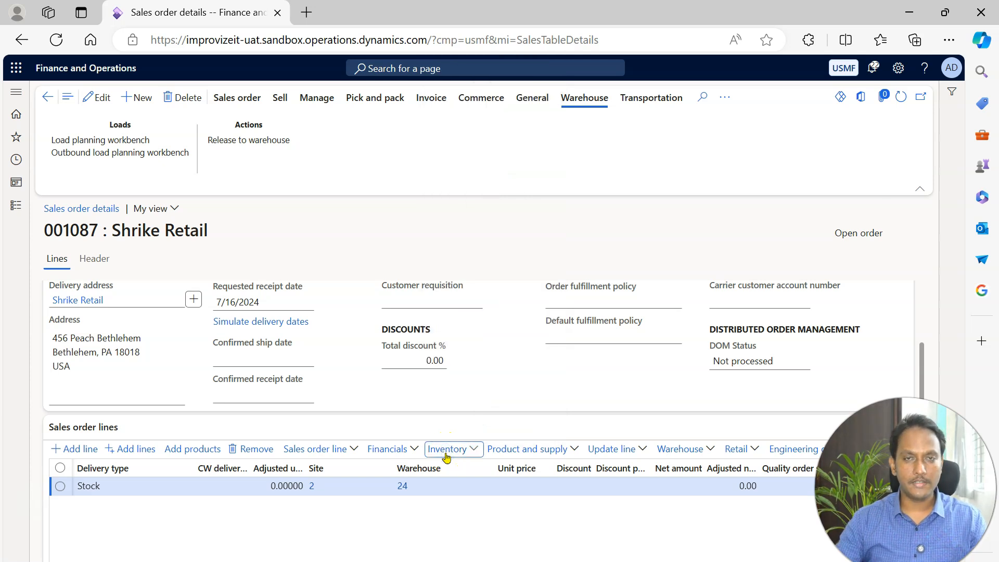
left_click(445, 455)
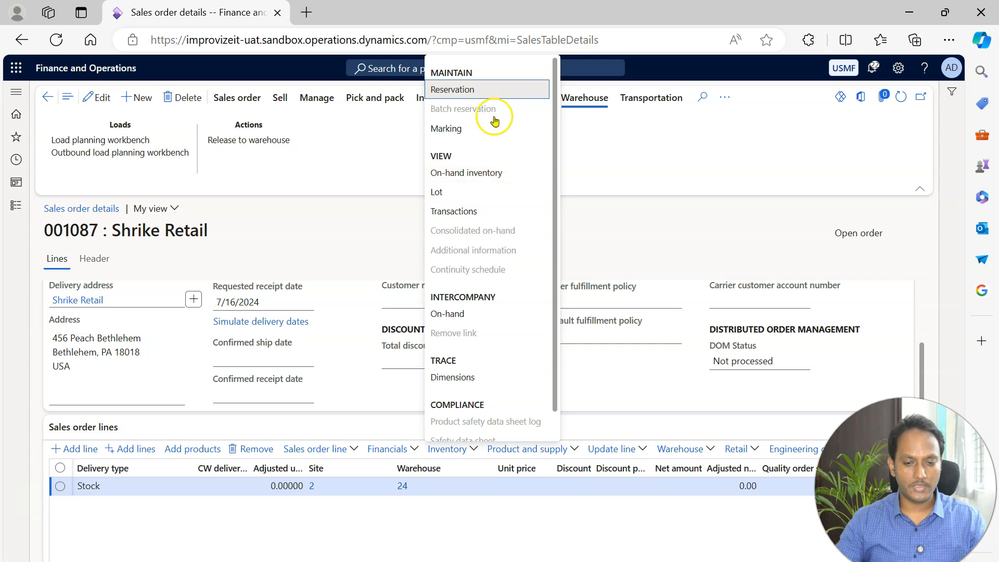
left_click(469, 211)
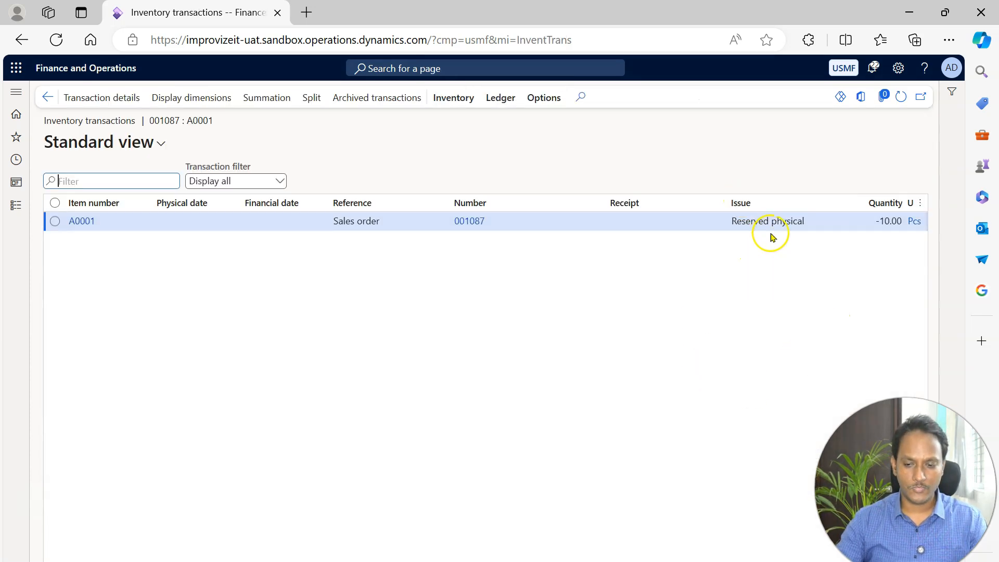
left_click_drag(807, 224, 720, 227)
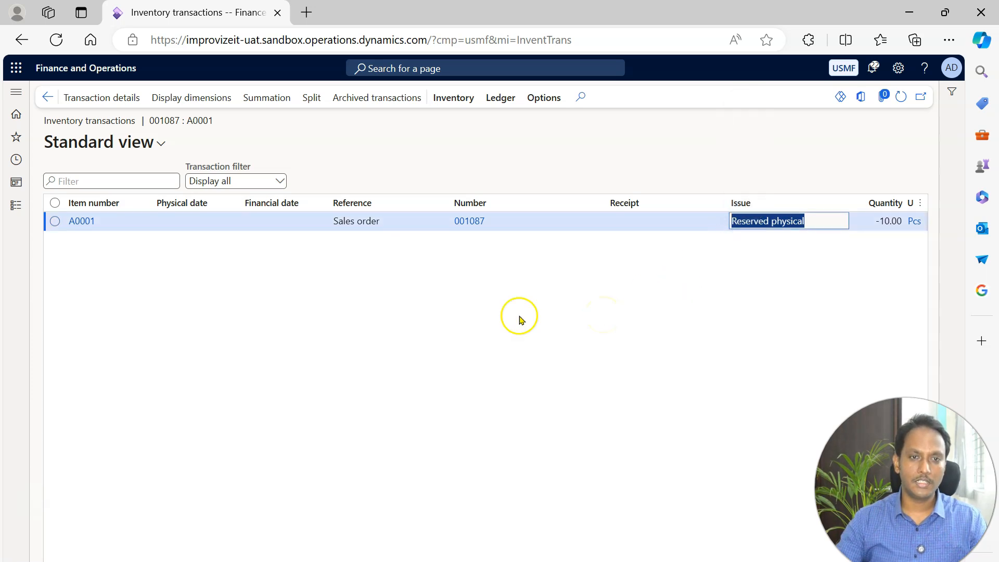
left_click(47, 97)
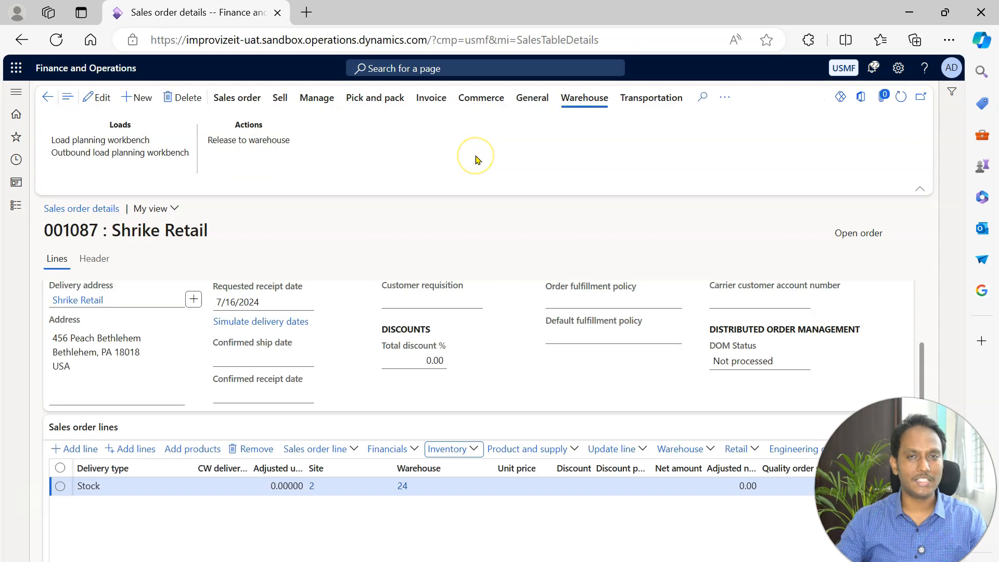
Duplicate the sales order details page in a second browser tab and switch to the copy.
left_click(585, 102)
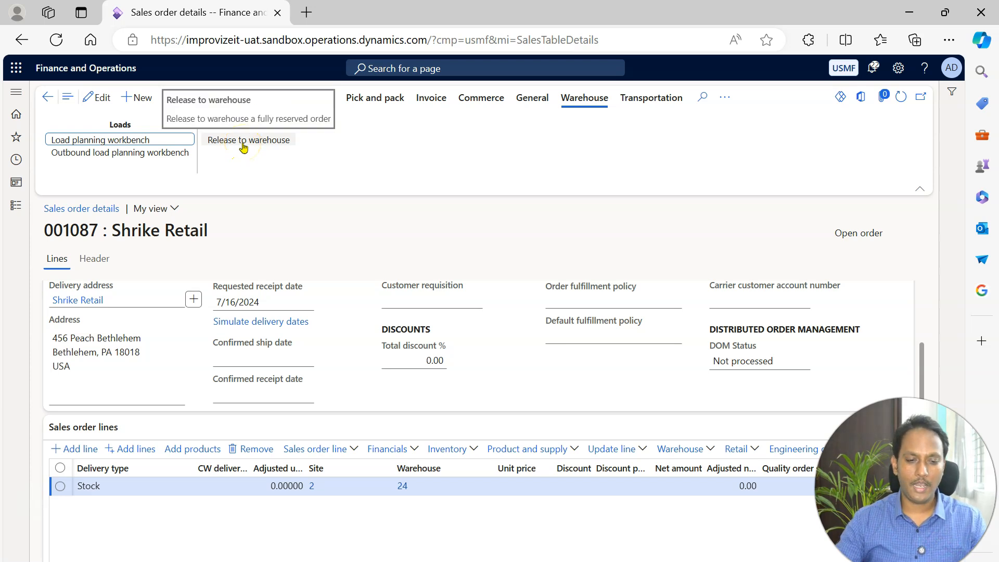
left_click(268, 146)
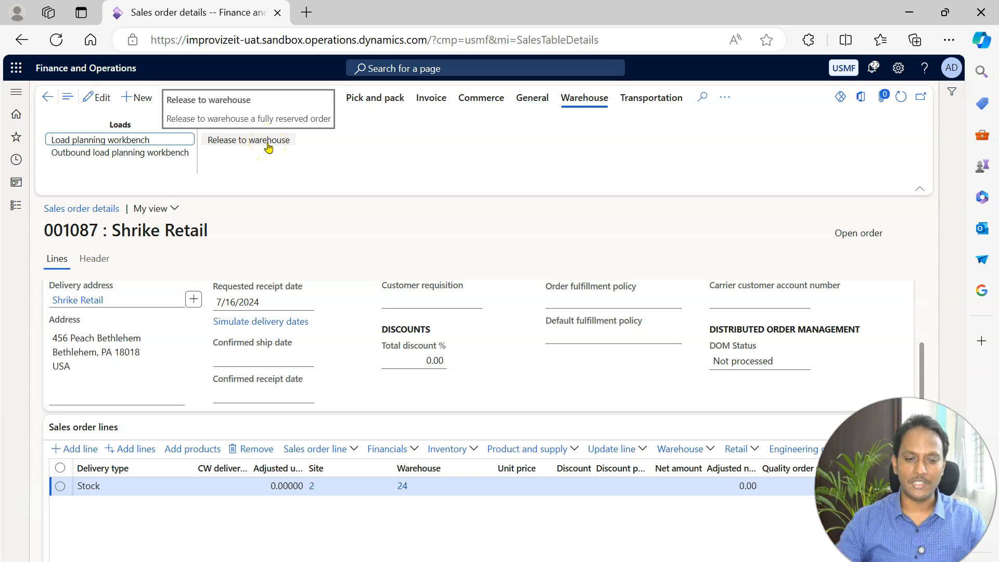
right_click(207, 18)
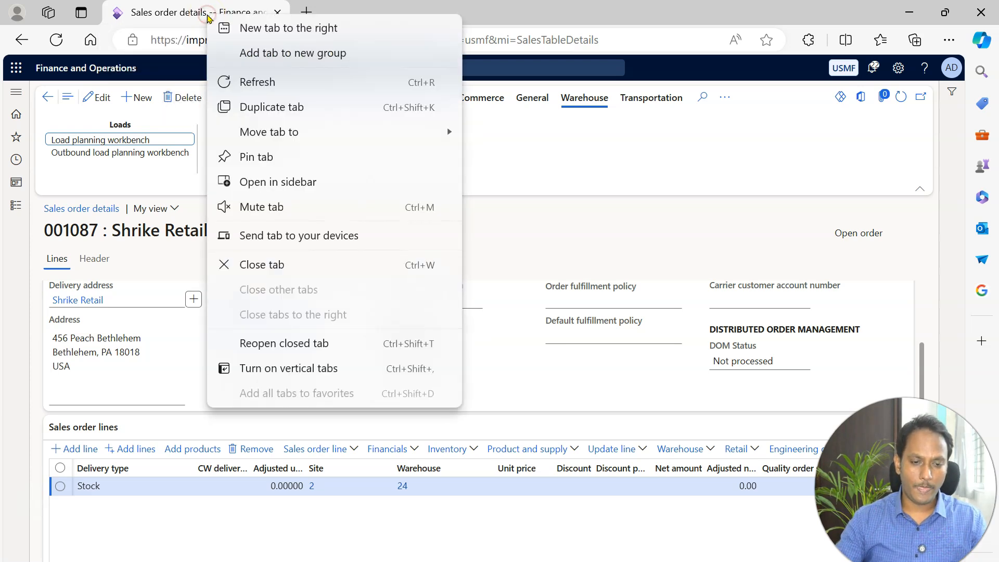
left_click(268, 108)
left_click(213, 18)
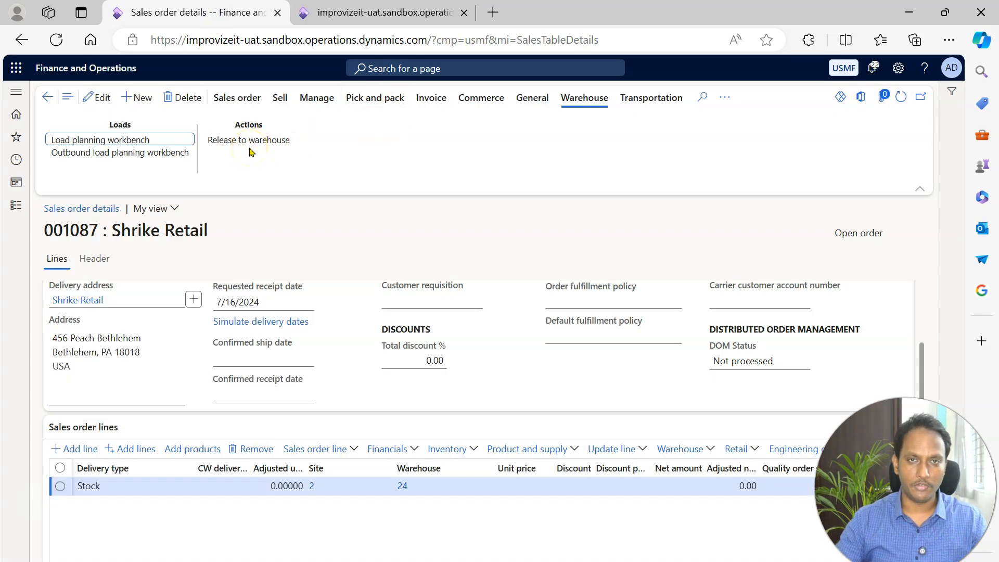
left_click(365, 12)
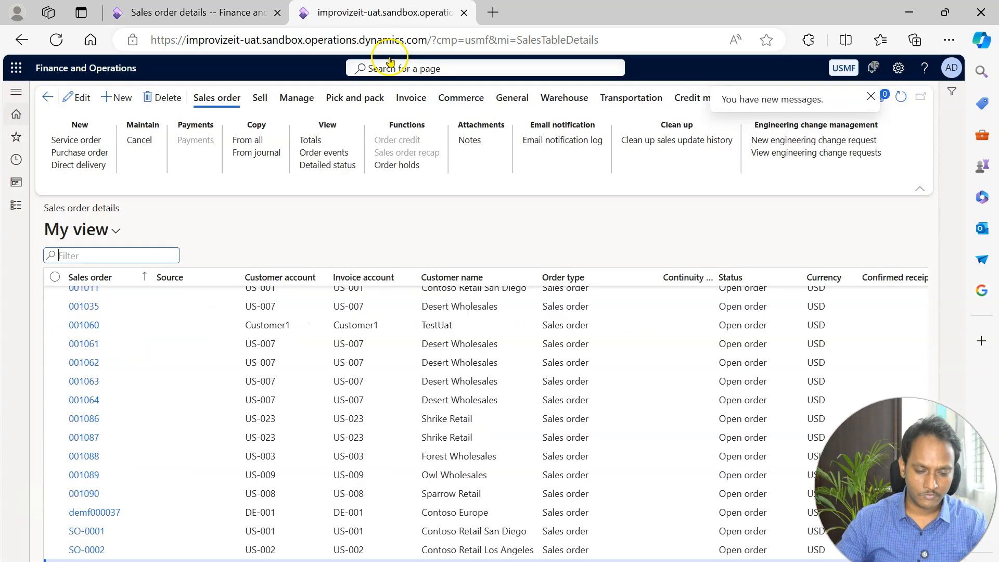
Search for "release sales order" and open the Release sales orders to warehouse page.
left_click(408, 67)
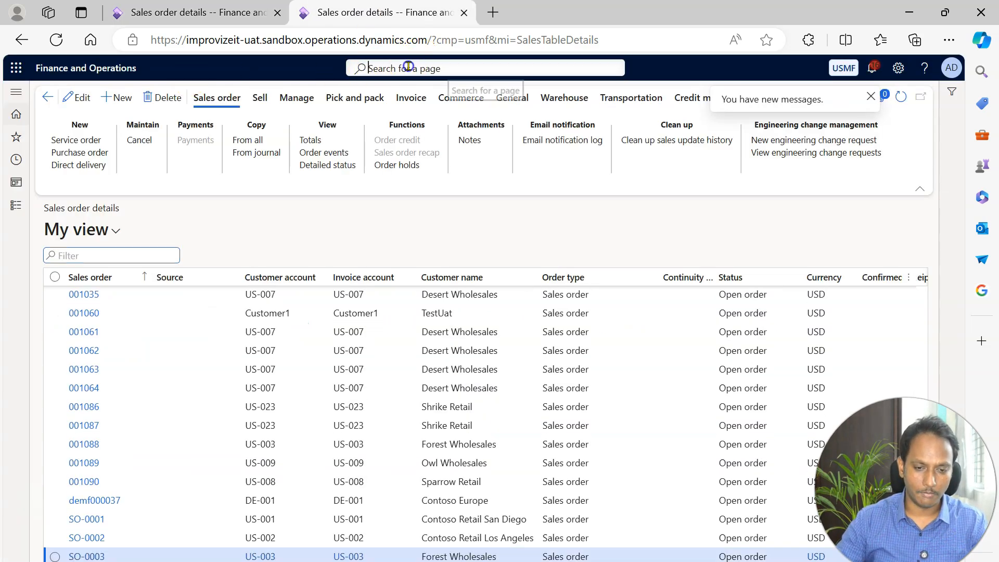
type("release to")
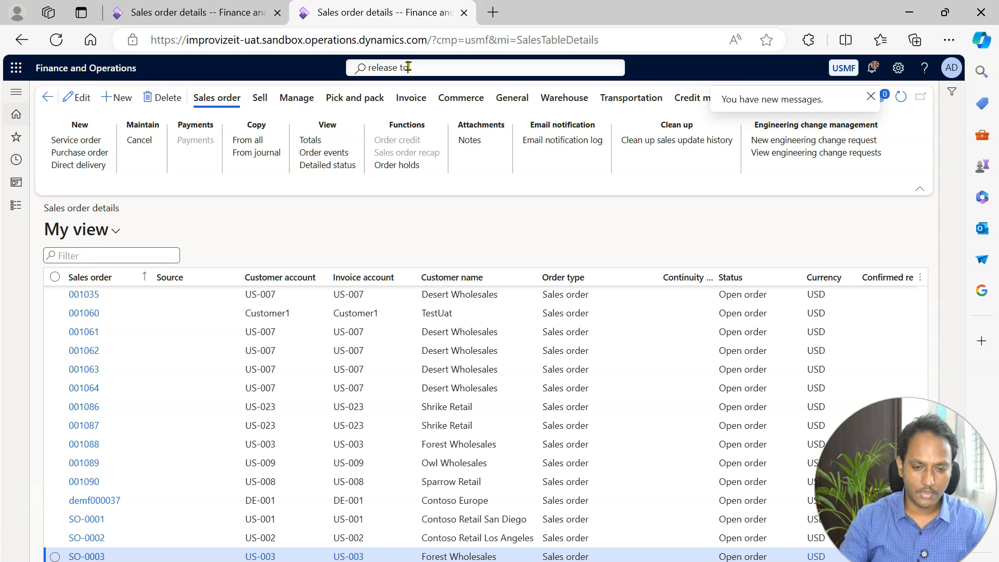
key("BackSpace")
key("BackSpace")
type("sales order")
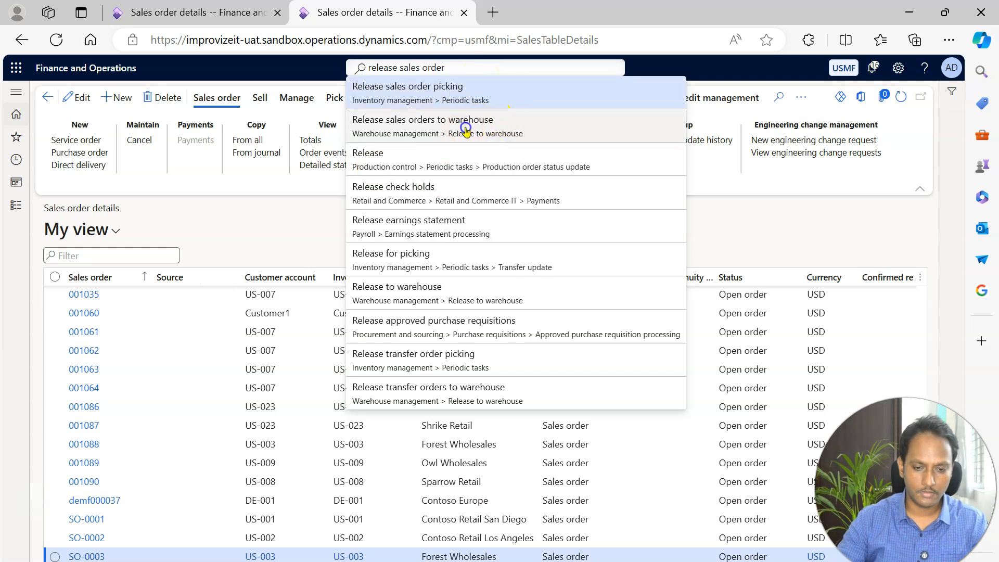
left_click(465, 129)
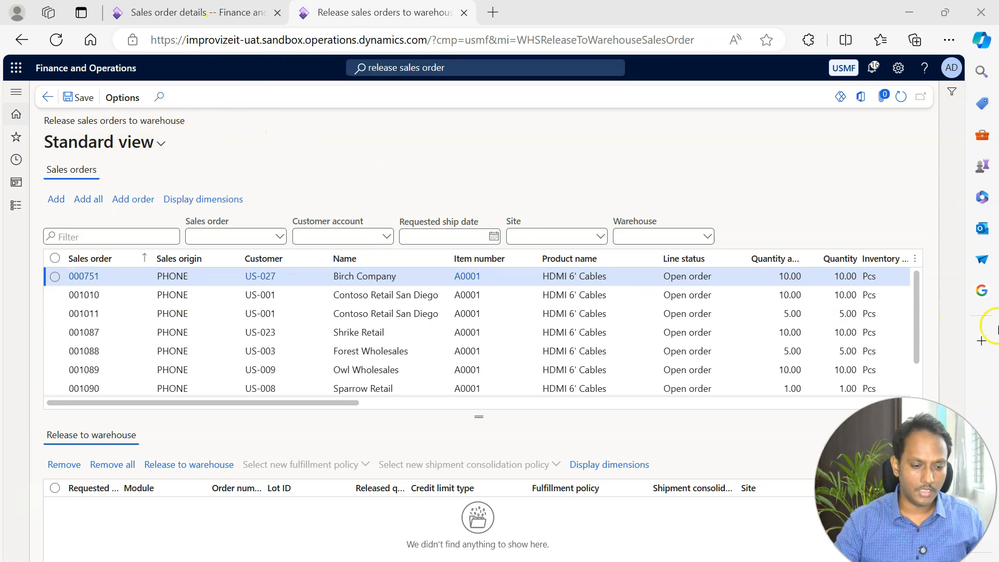
Check the order number on the Shrike Retail sales order page against the list of orders available for release.
left_click_drag(916, 312, 914, 381)
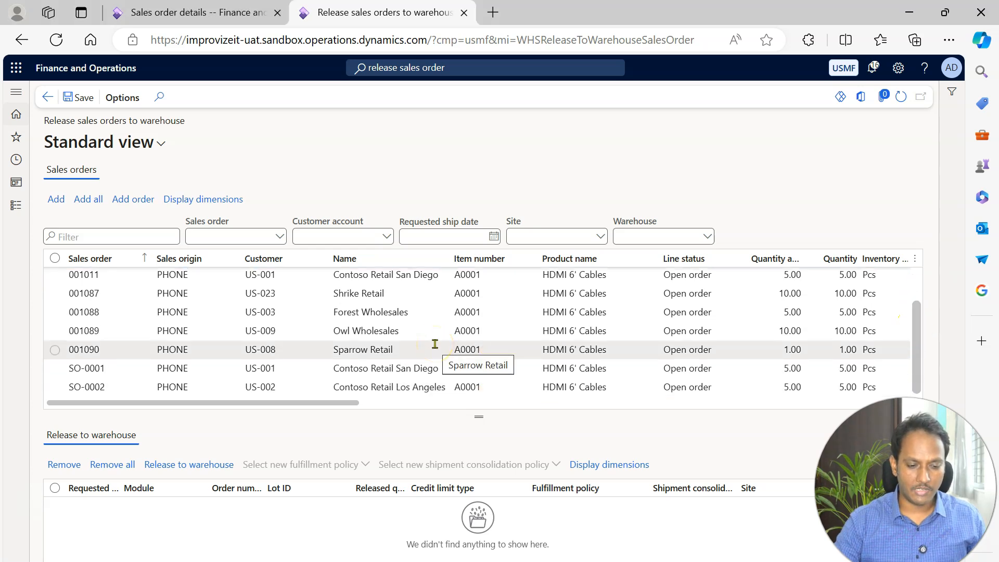
left_click(191, 12)
left_click(203, 235)
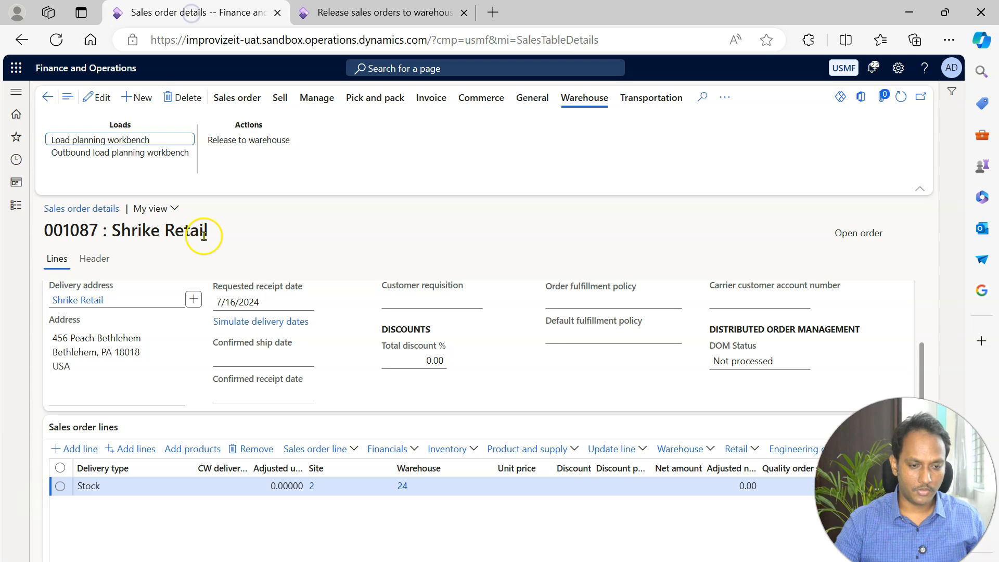
left_click_drag(98, 231, 48, 235)
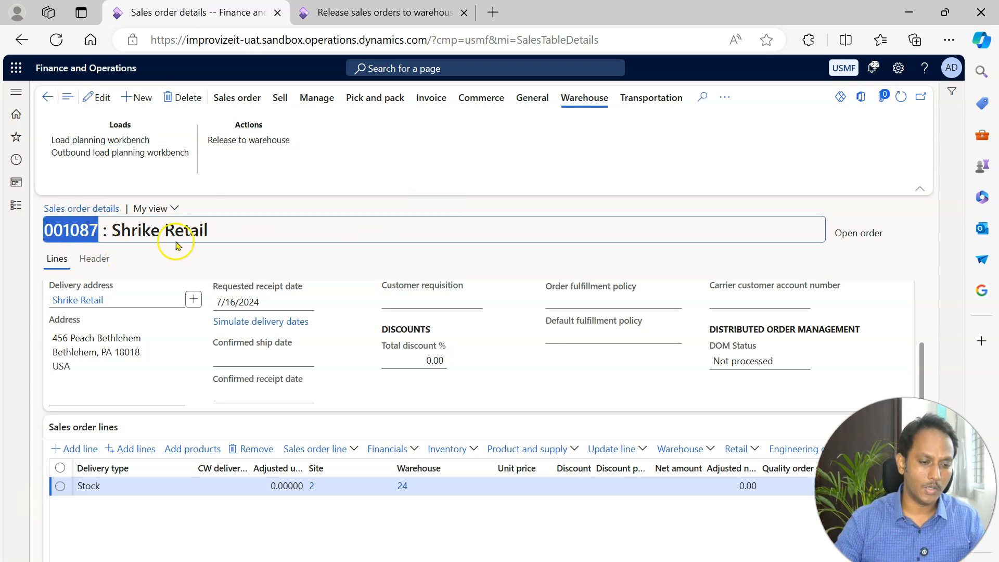
left_click(362, 12)
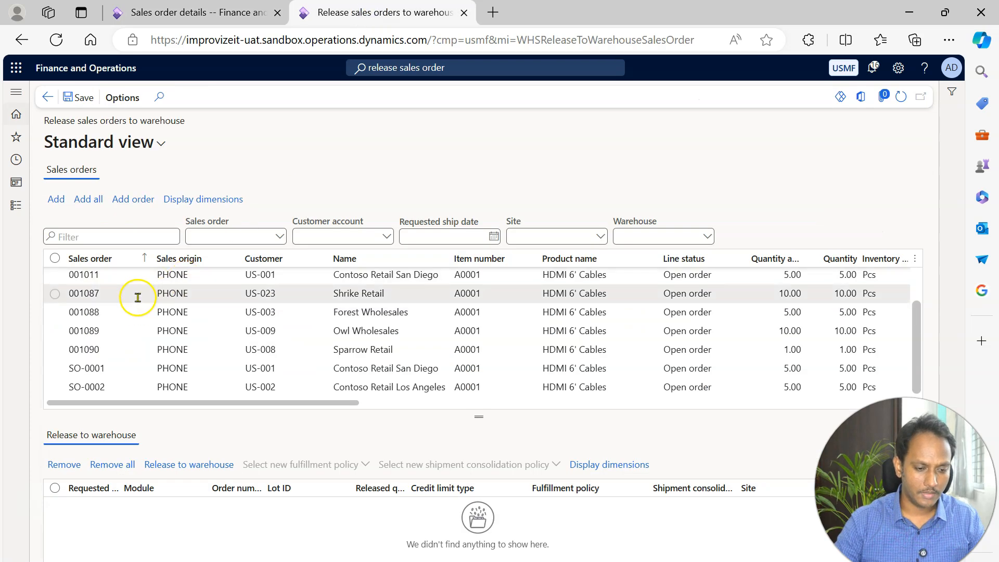
Select the Shrike Retail, Forest Wholesales, Owl Wholesales and Sparrow Retail order lines for release.
left_click(137, 296)
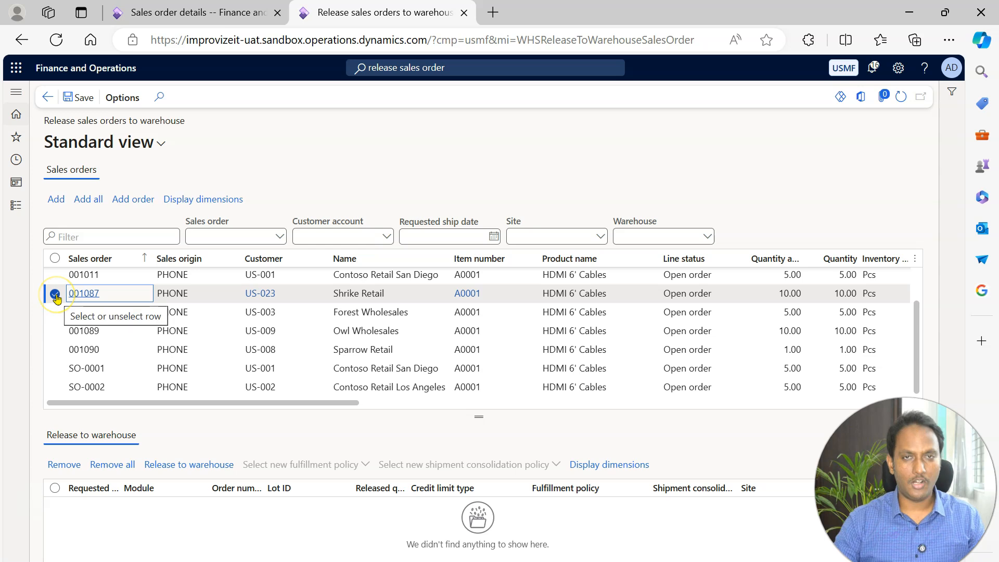
left_click(56, 295)
left_click(55, 313)
left_click(55, 294)
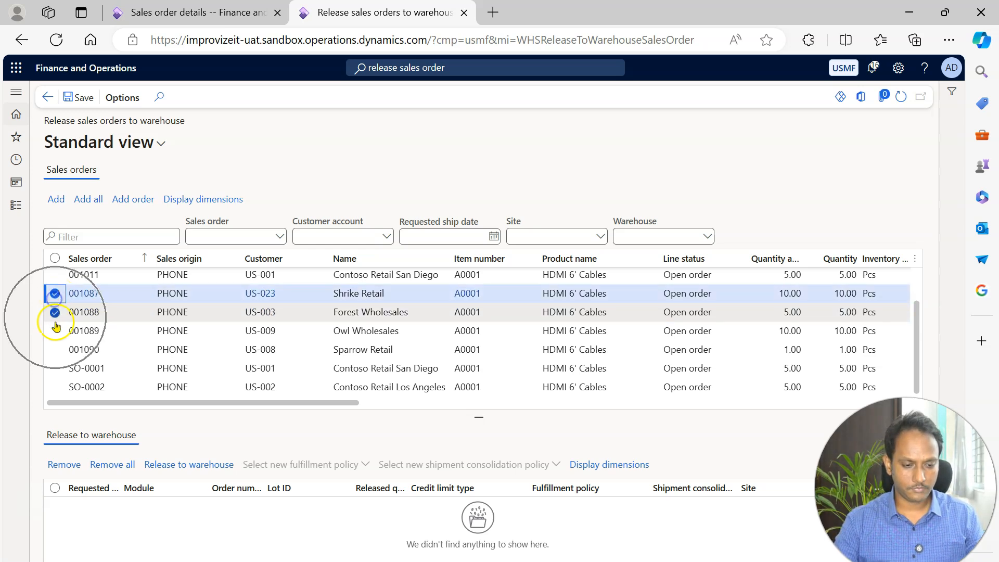
left_click(55, 331)
left_click(56, 350)
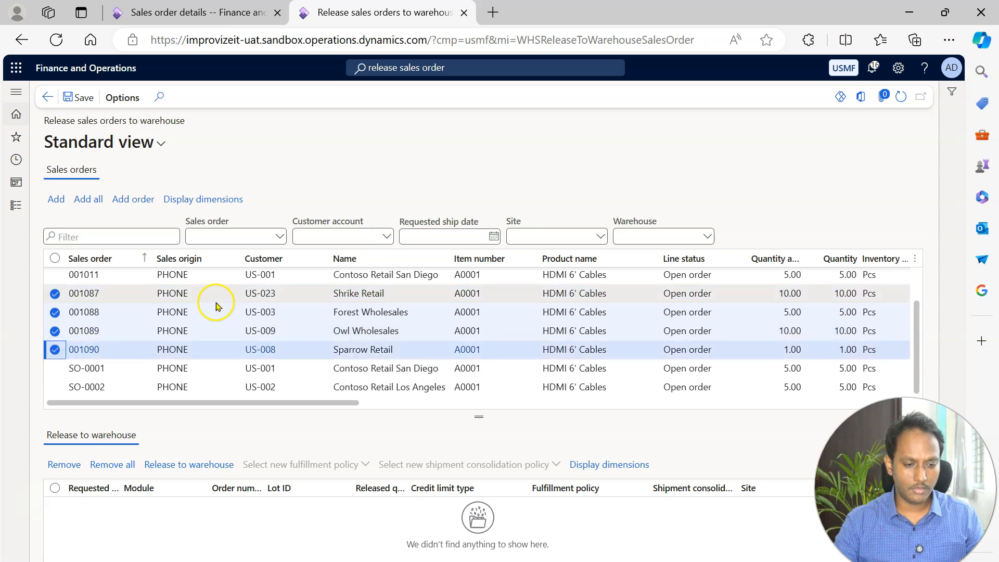
left_click(182, 464)
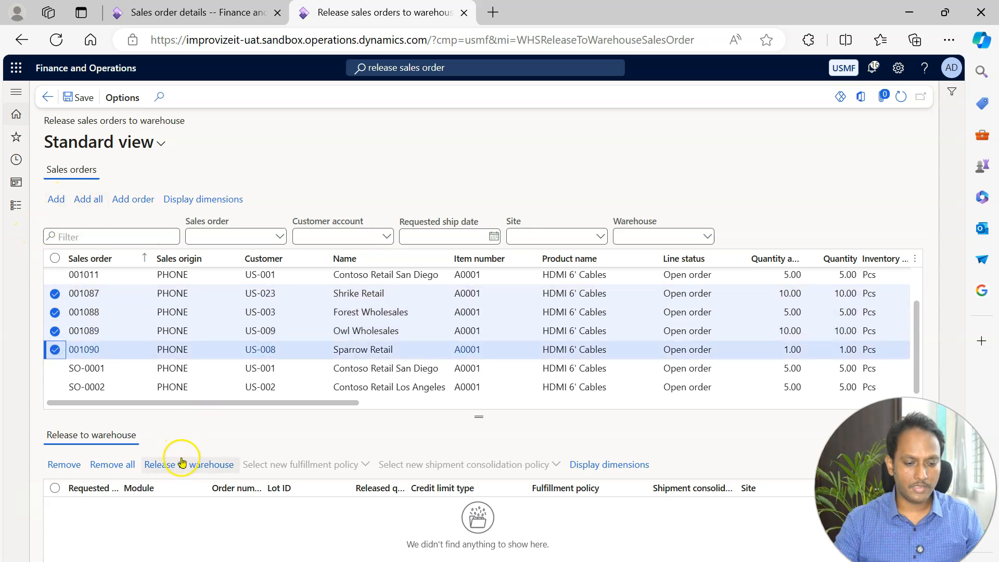
Deselect the Forest Wholesales, Owl Wholesales and Sparrow Retail order lines.
left_click(55, 312)
left_click(55, 331)
left_click(54, 354)
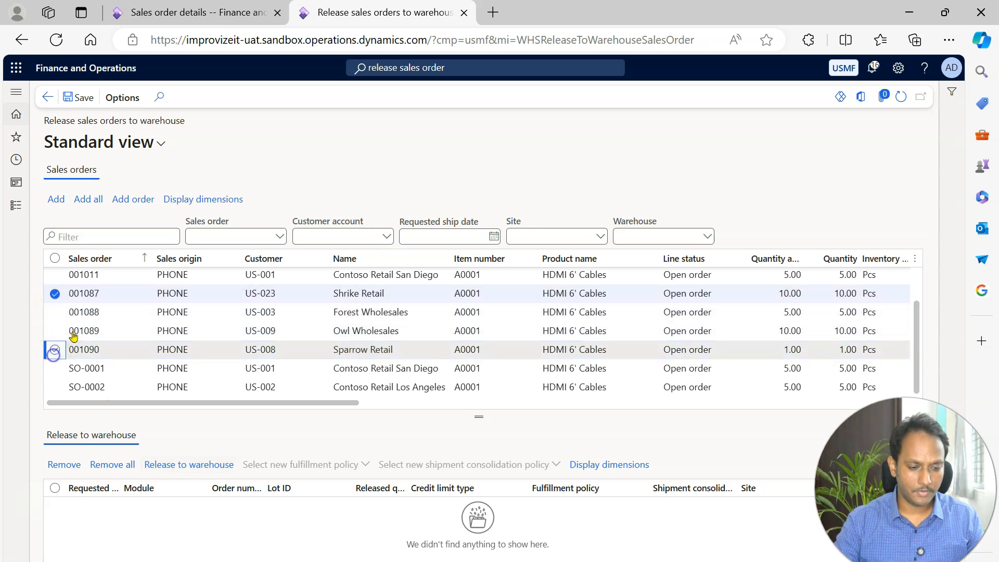
Add the selected Shrike Retail order line to the release list and release it to the warehouse.
left_click(56, 299)
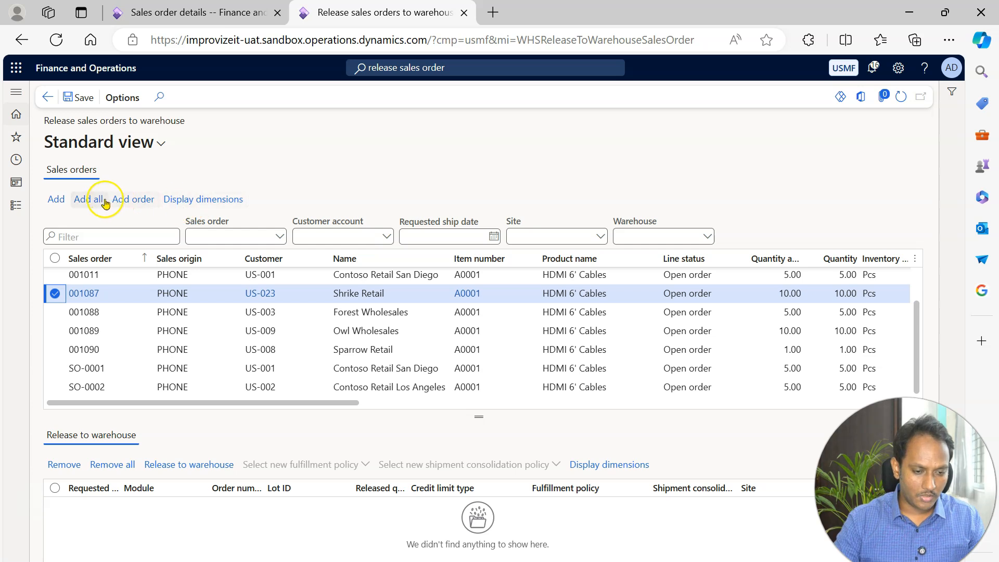
left_click(63, 200)
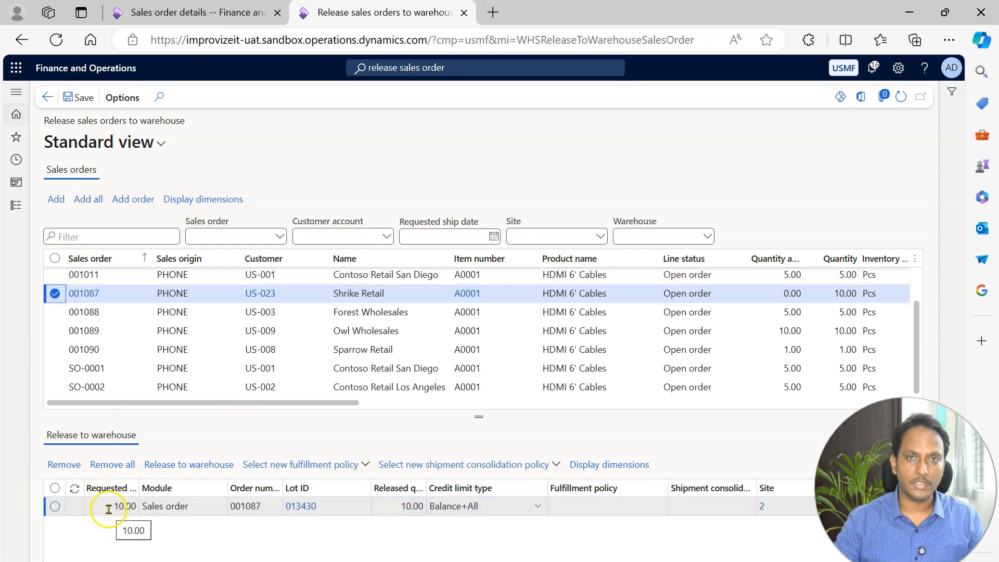
left_click(194, 465)
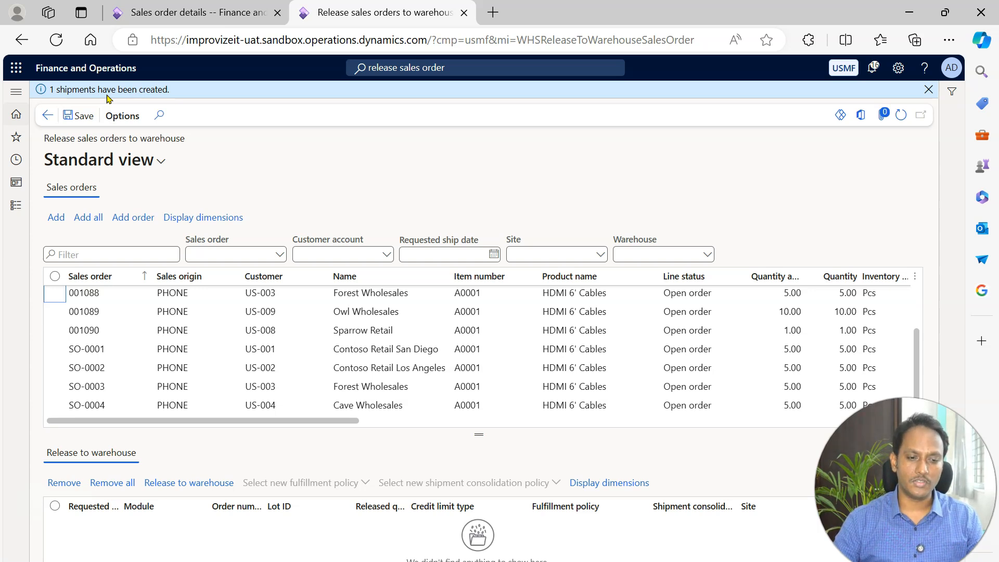
Search for the outbound load planning workbench from the sales order page and open the Warehouse management version.
left_click(199, 13)
left_click(348, 16)
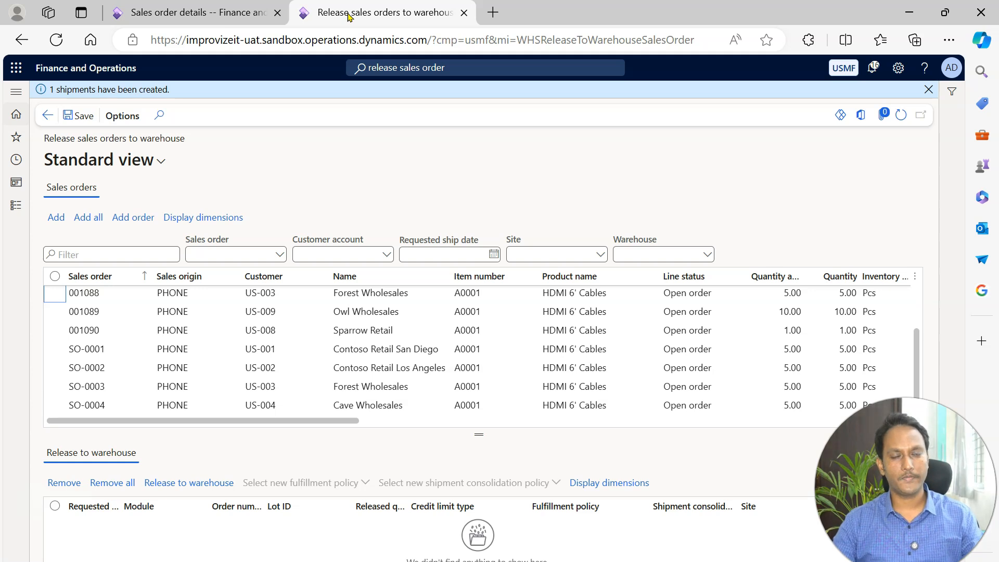
left_click(234, 8)
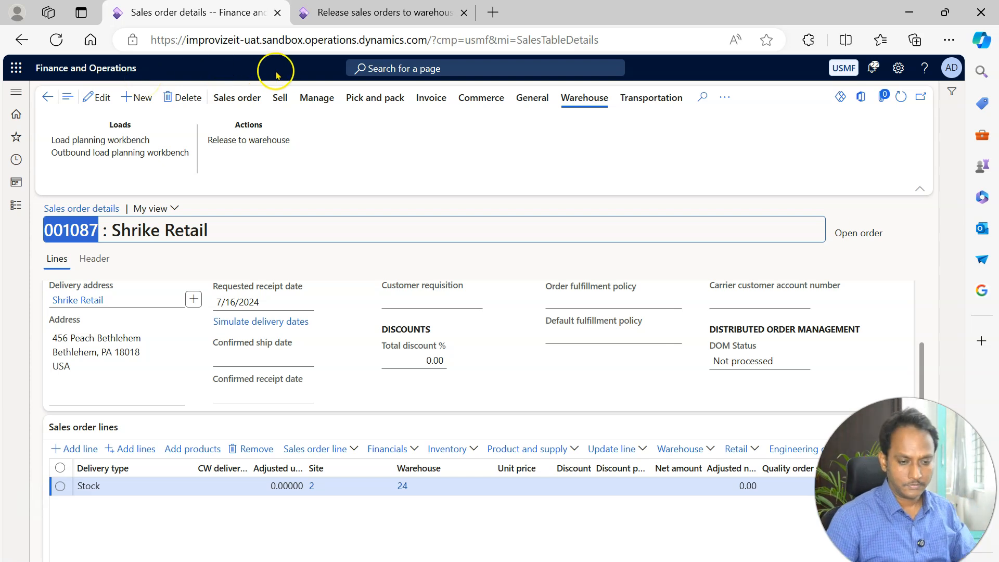
left_click(430, 68)
type("load pla")
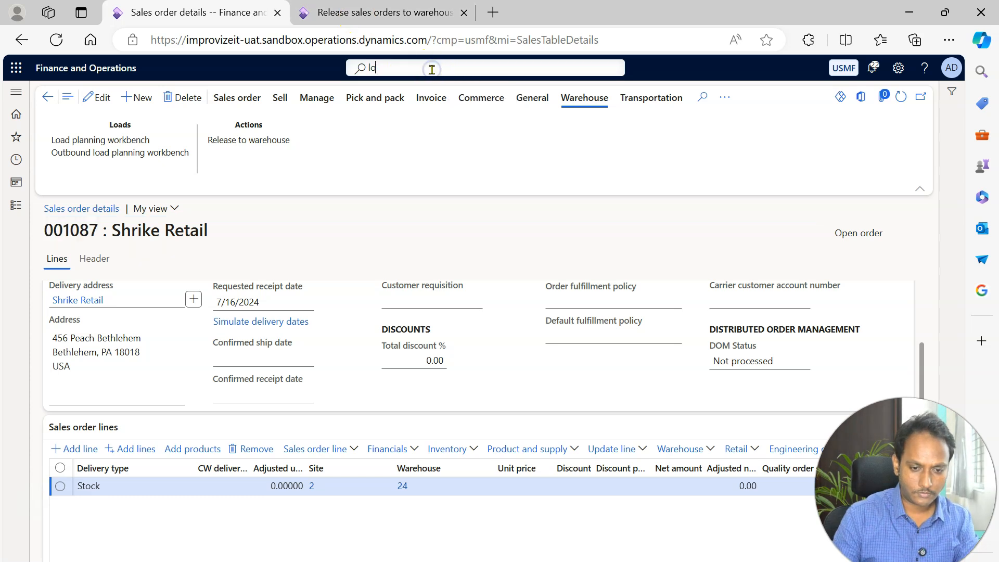
key("BackSpace")
key("BackSpace")
key("BackSpace")
key("BackSpace")
key("BackSpace")
key("BackSpace")
key("BackSpace")
key("BackSpace")
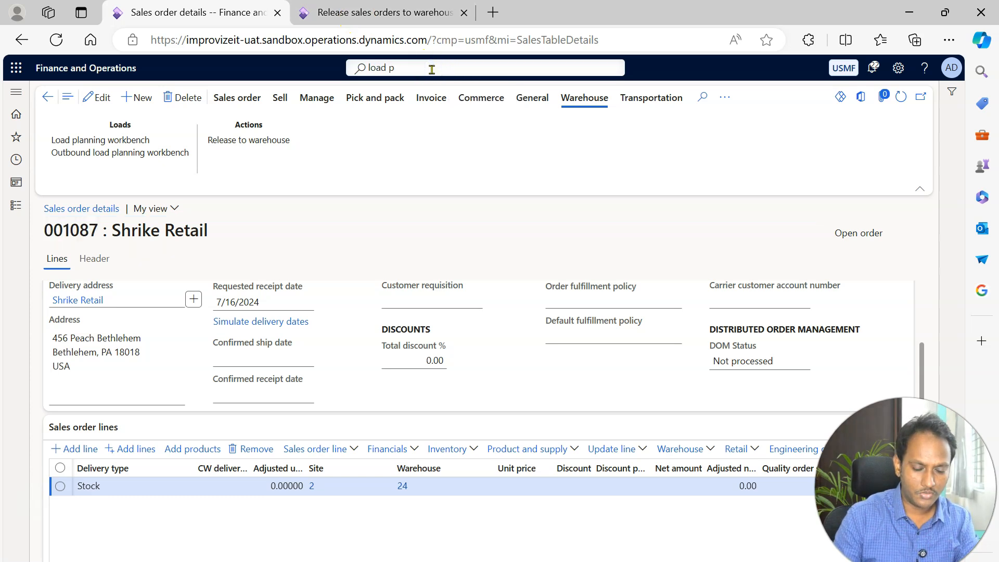
type("outbound ")
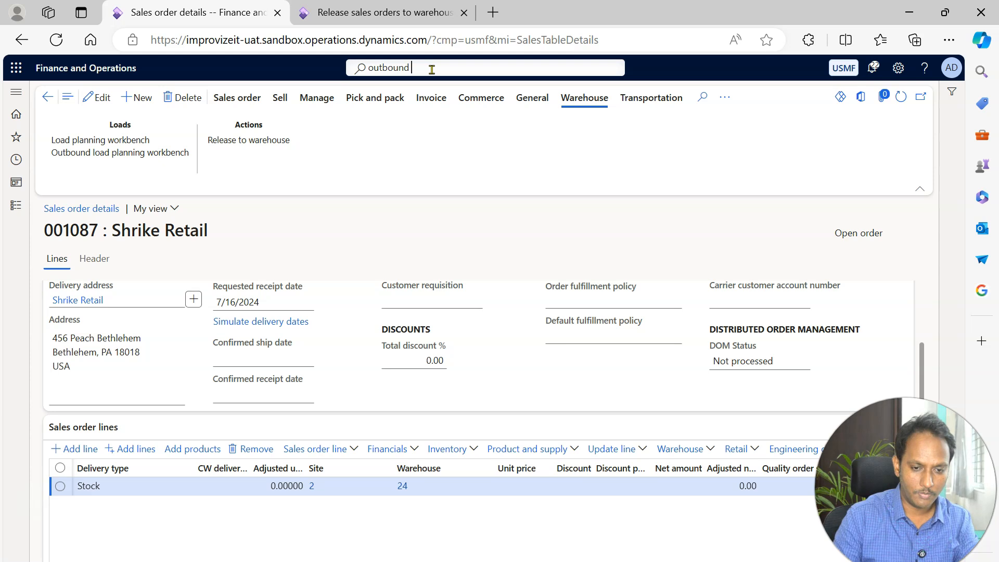
type("load planning work")
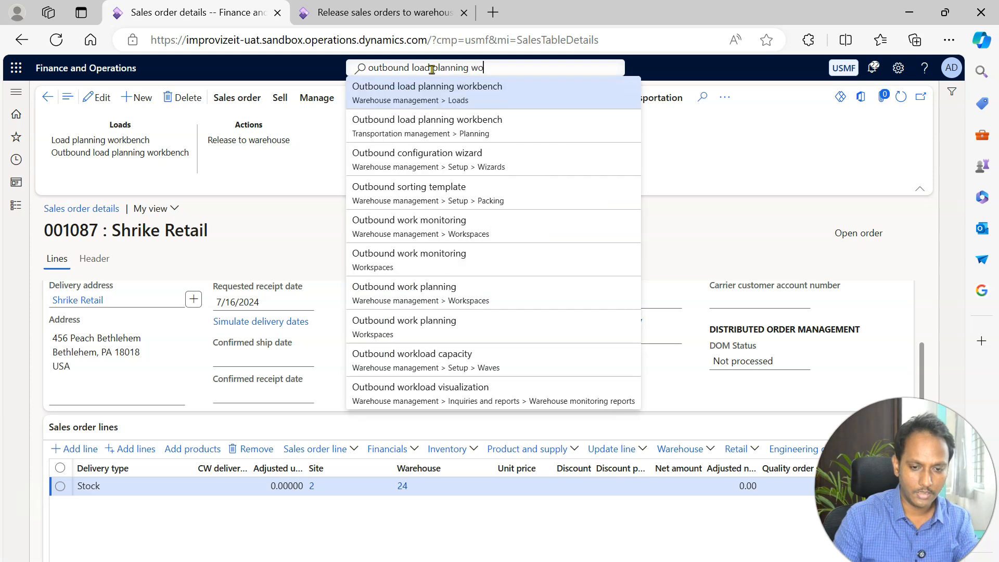
left_click(458, 92)
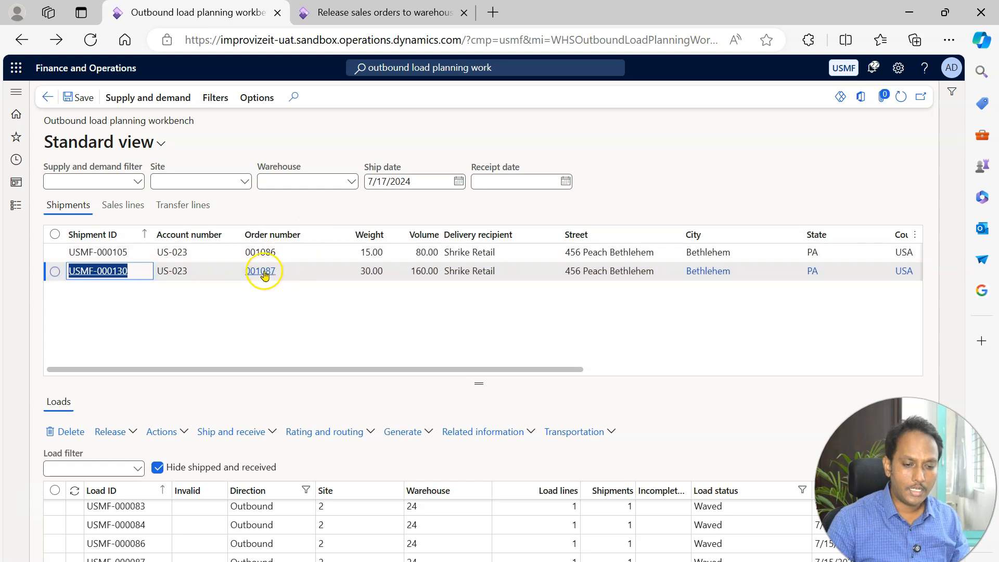
Select Shrike Retail shipment USMF-000130 and check its delivery address, site and warehouse details.
mouse_move(275, 279)
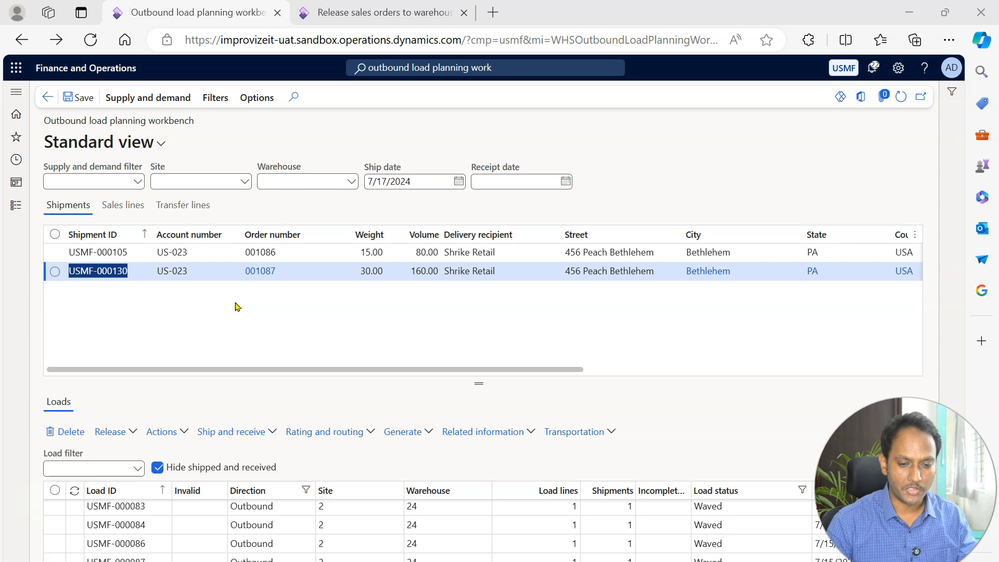
left_click(55, 271)
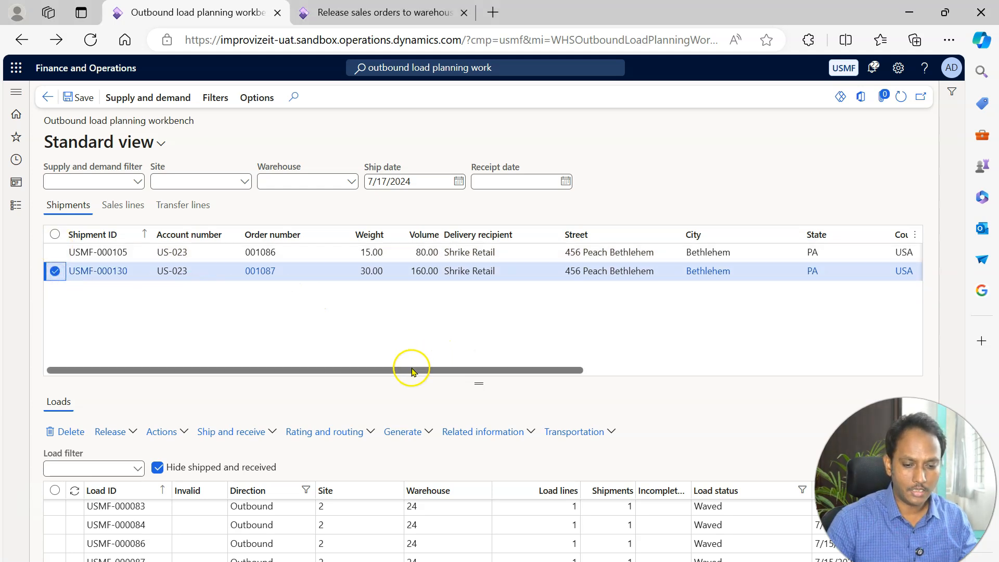
left_click_drag(411, 370, 805, 350)
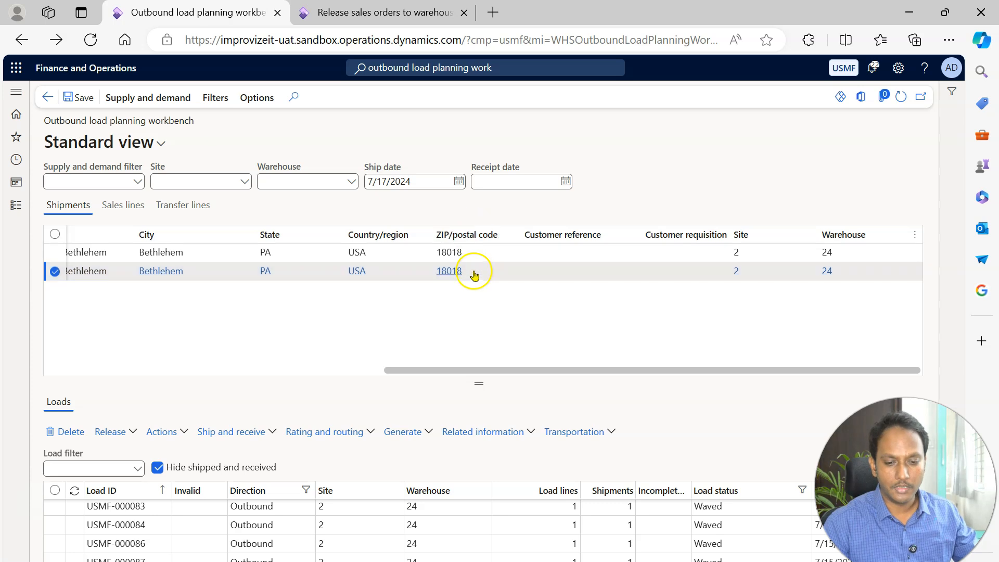
mouse_move(475, 277)
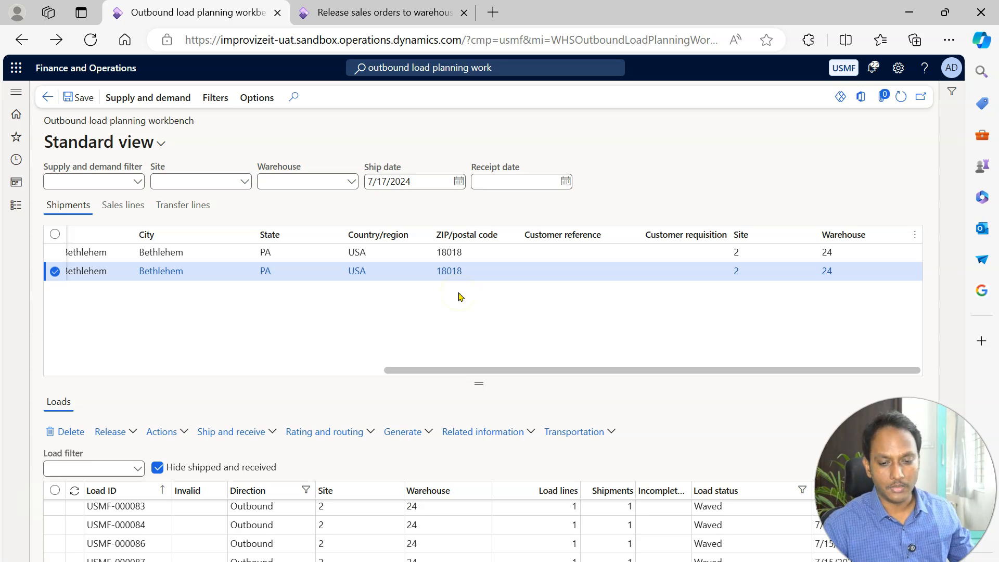
left_click(337, 312)
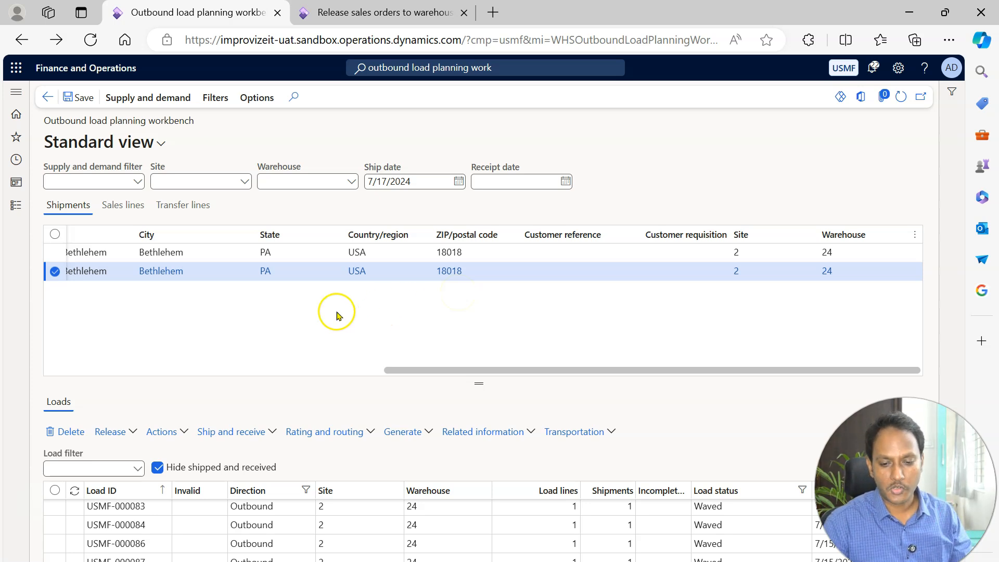
left_click_drag(499, 368, 17, 385)
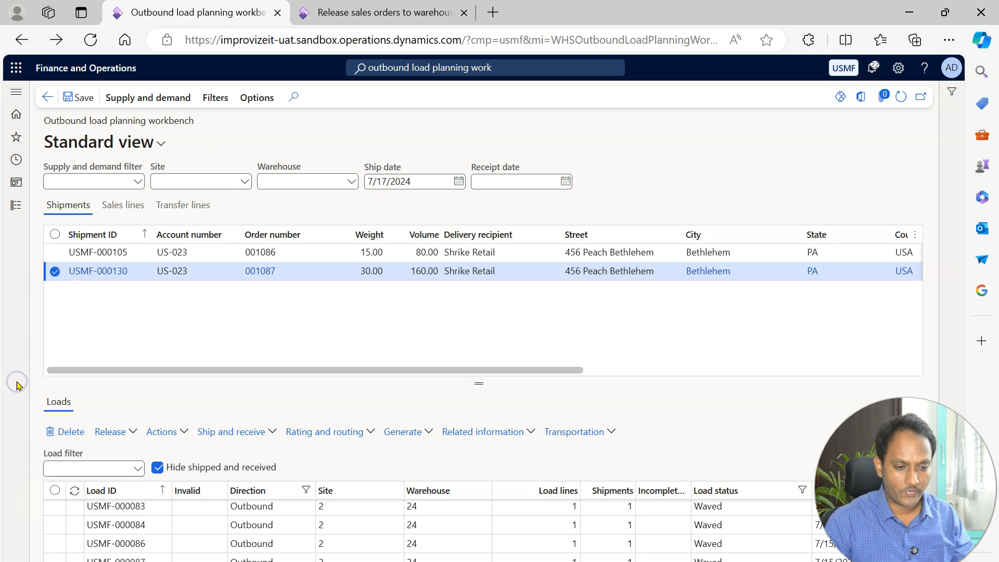
left_click(130, 439)
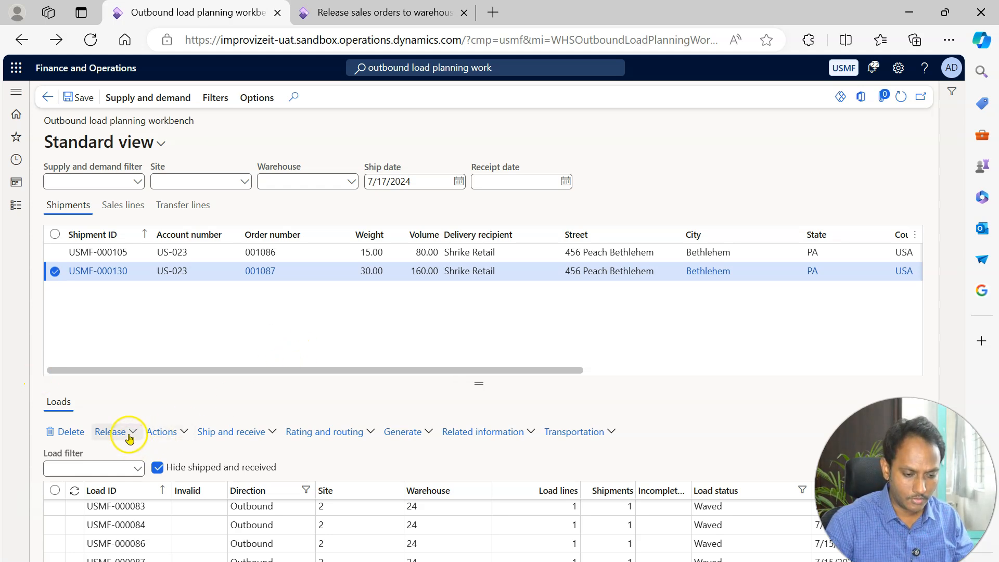
Add the selected shipment to a new load using the 20' Container load template.
left_click(170, 99)
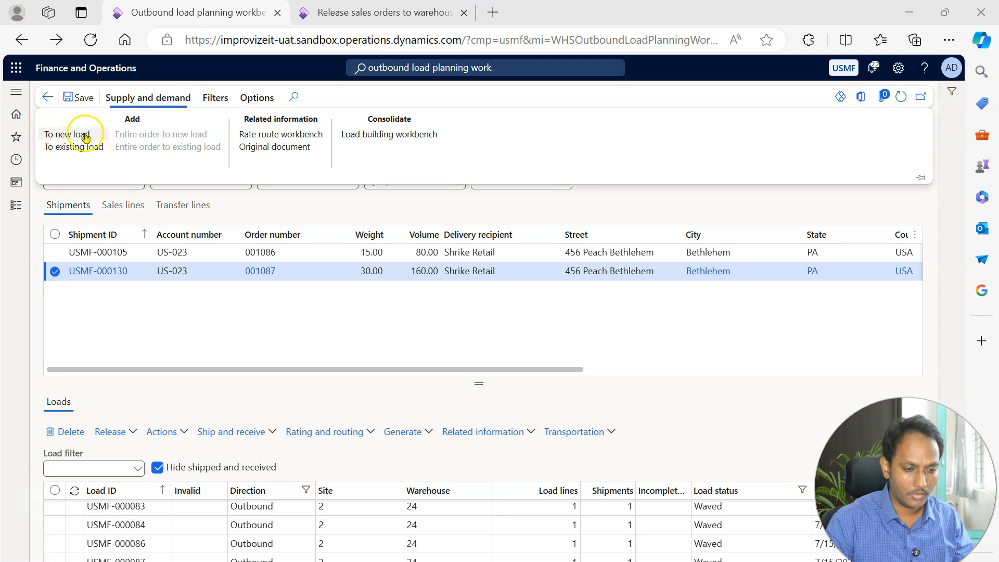
left_click(84, 135)
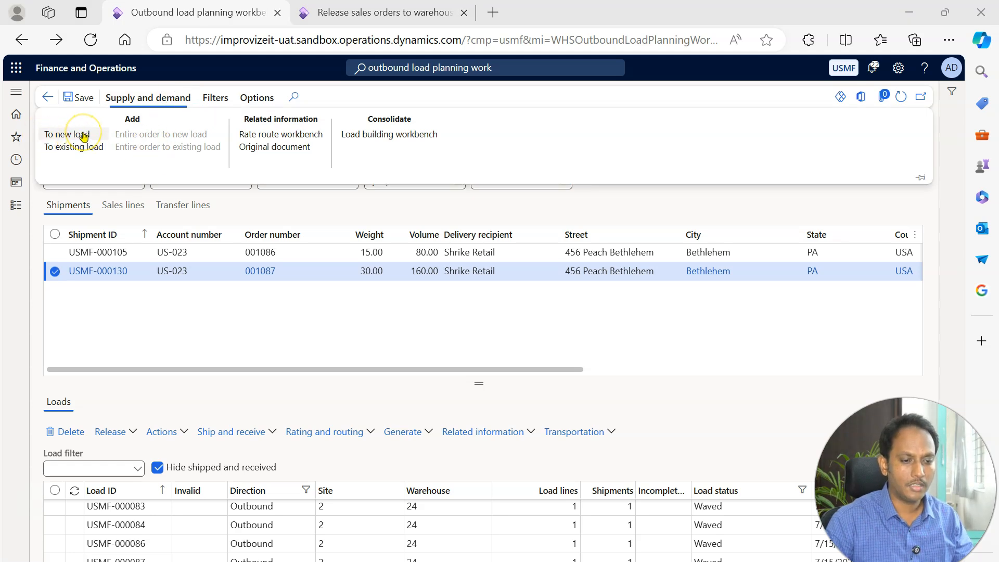
left_click(94, 149)
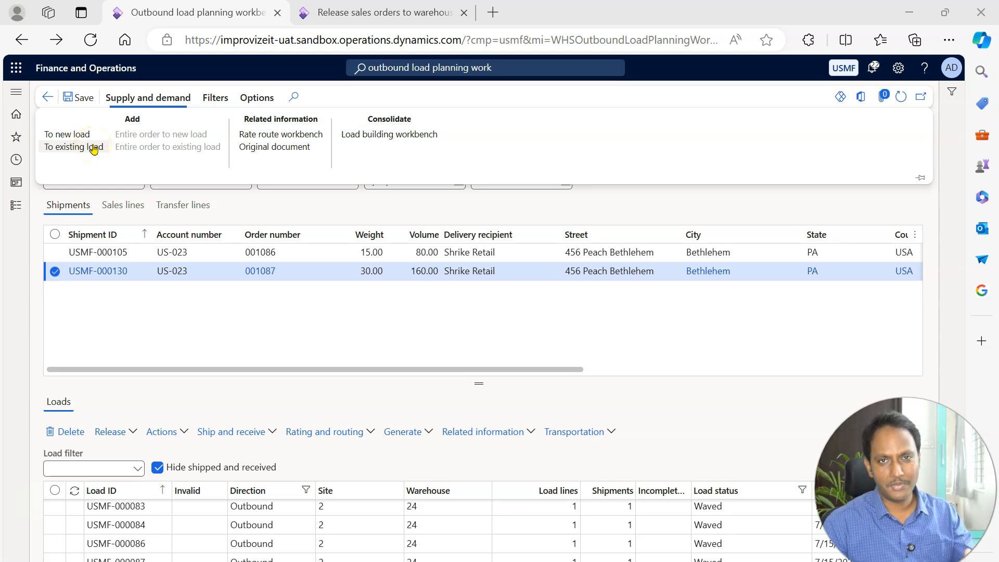
left_click(66, 135)
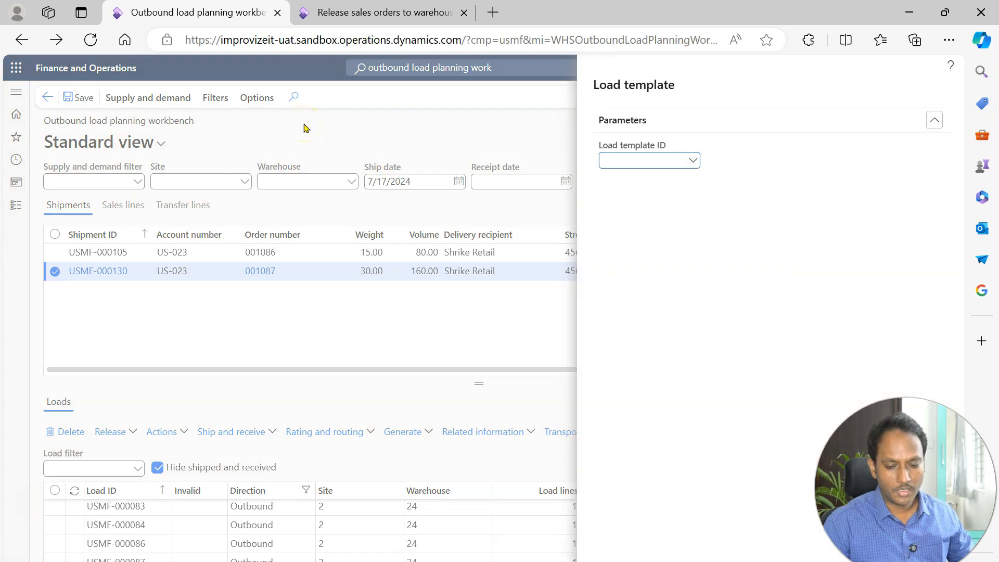
left_click(693, 161)
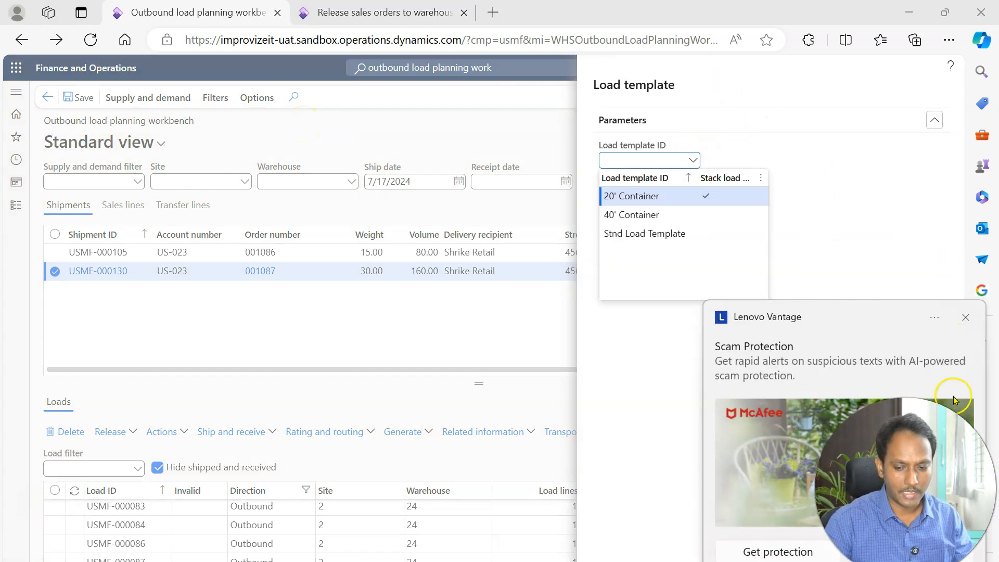
left_click(636, 196)
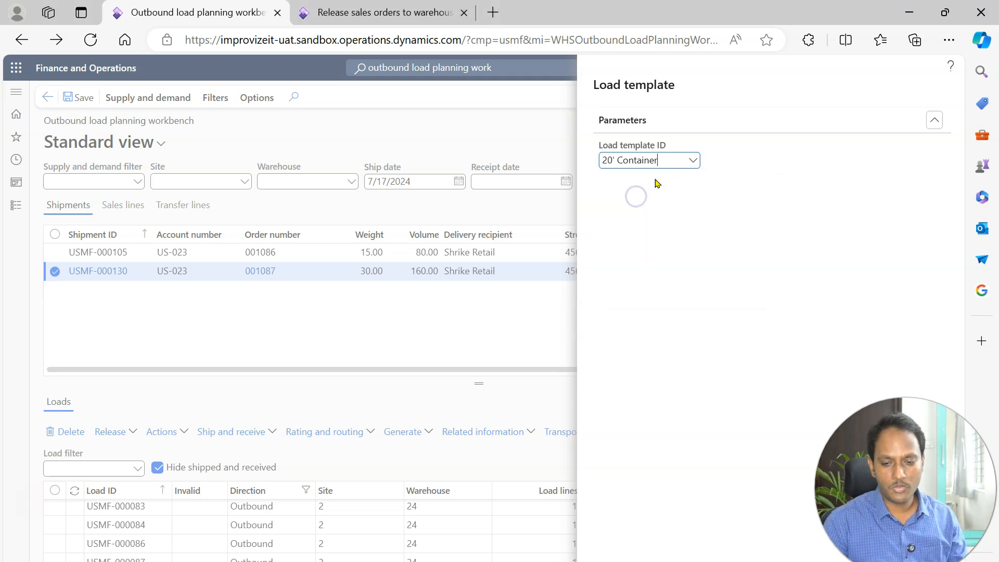
left_click(693, 162)
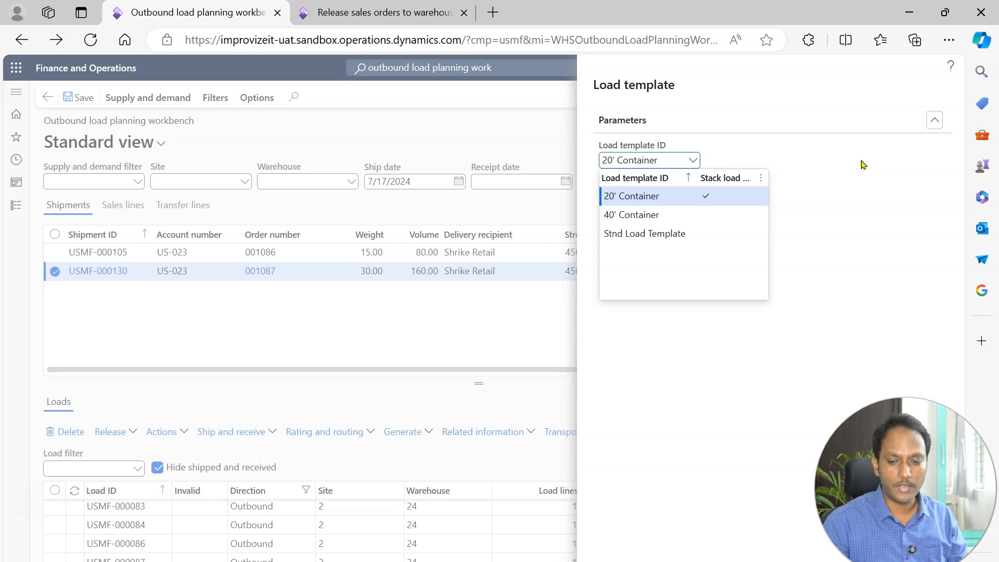
left_click(833, 226)
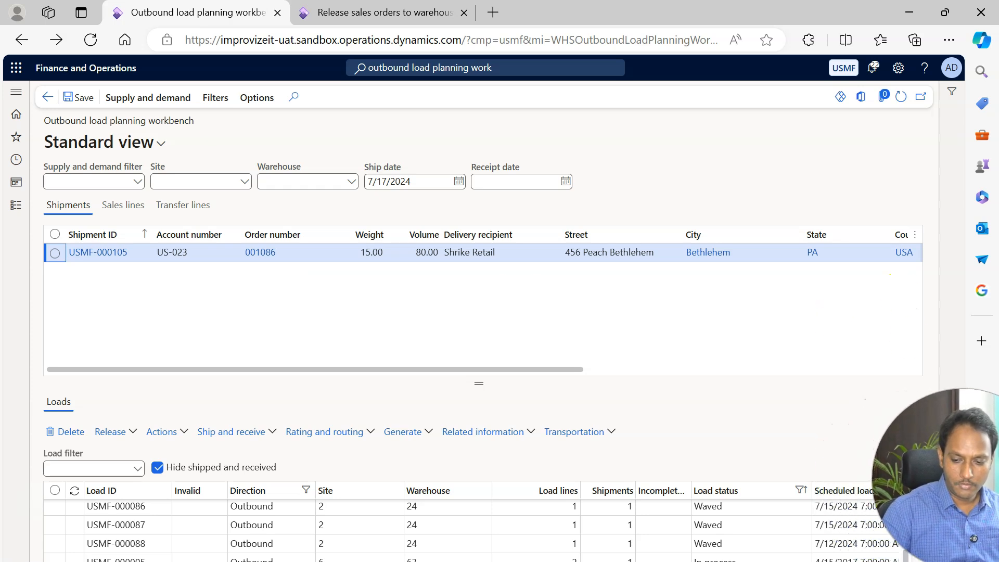
Find the Open outbound load scheduled for 7/17/2024 in the workbench's loads list and select it.
left_click(115, 557)
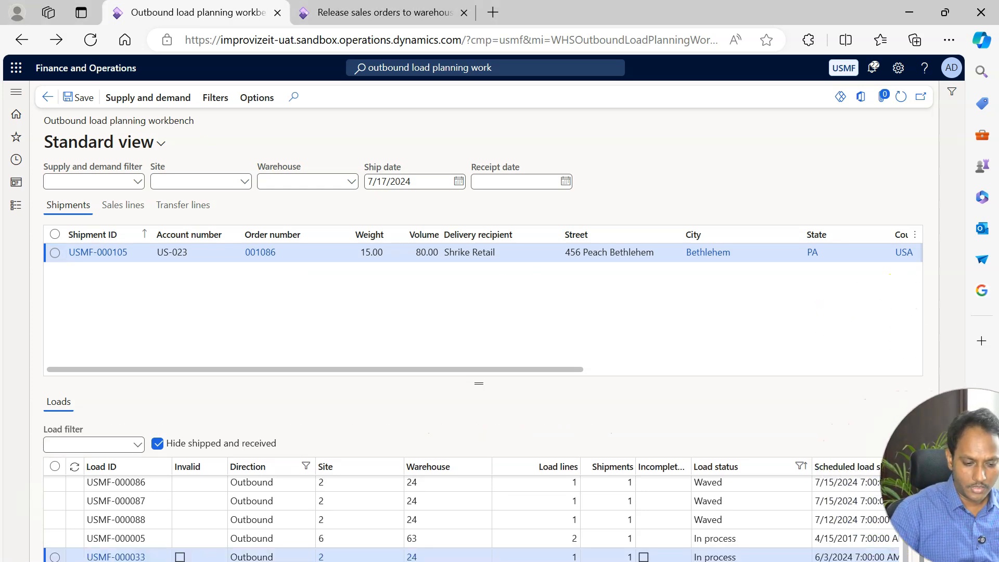
left_click(127, 555)
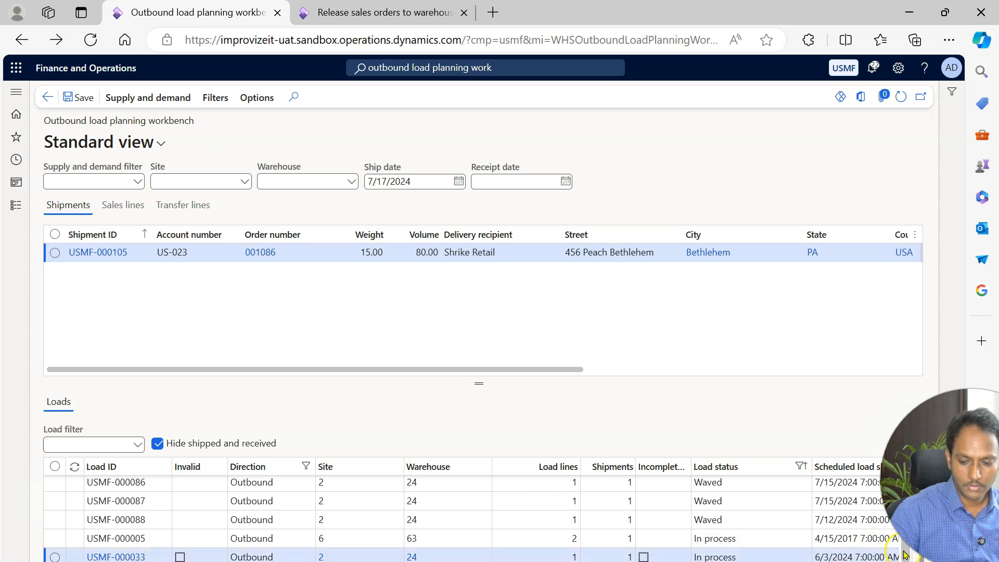
left_click_drag(905, 554, 904, 502)
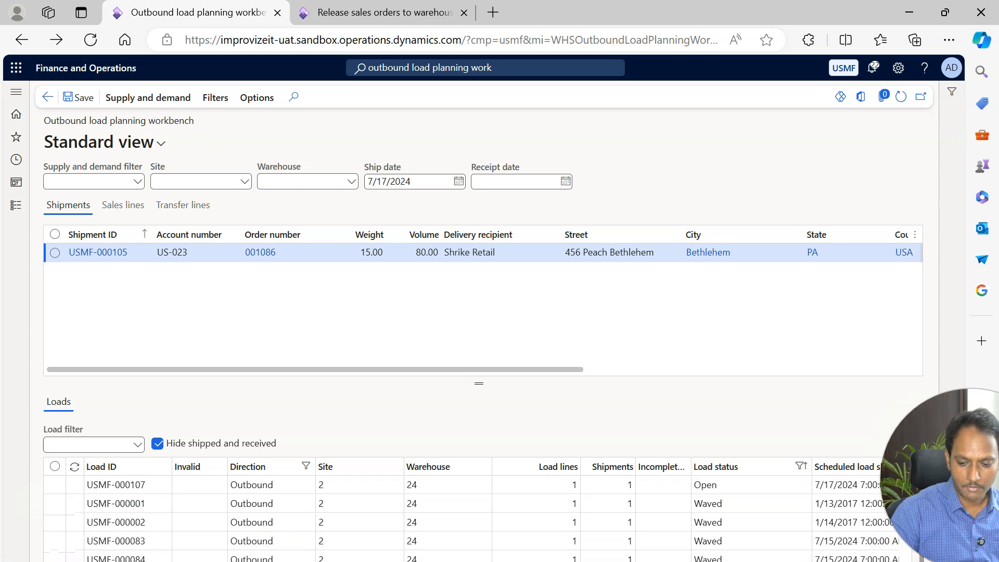
left_click(829, 486)
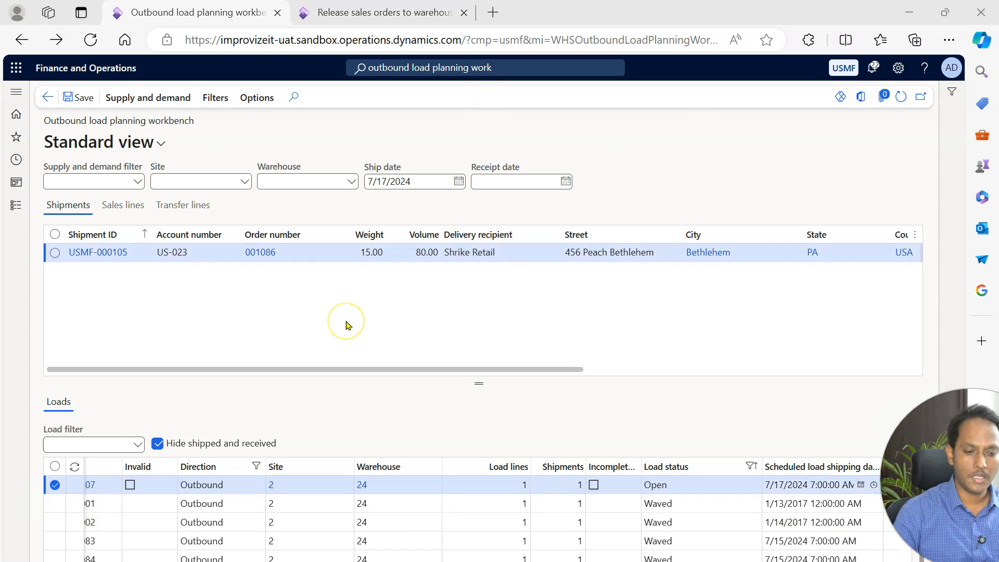
Switch to the release sales orders page and search for all loads to open the Warehouse management list.
left_click(345, 14)
left_click(409, 68)
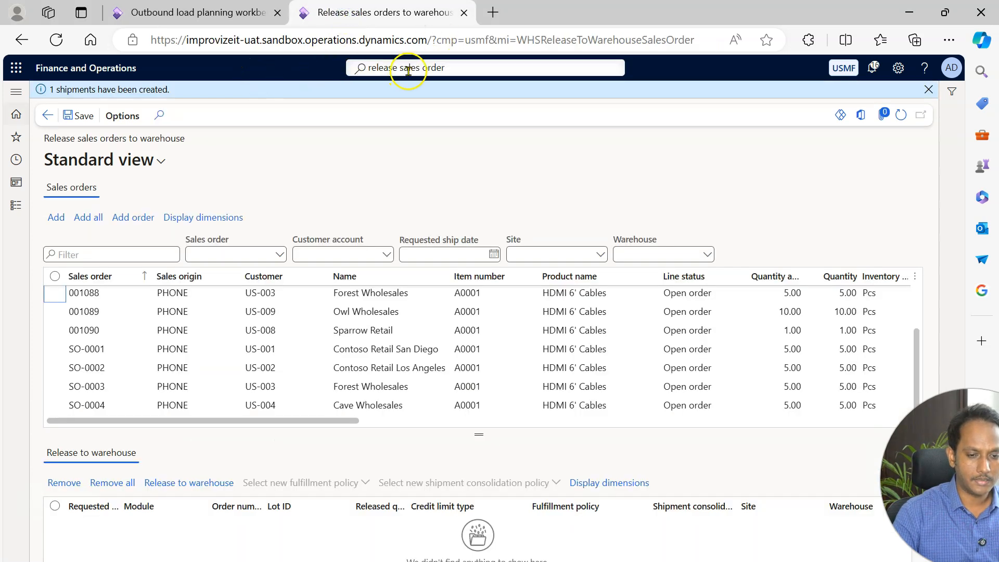
type("all")
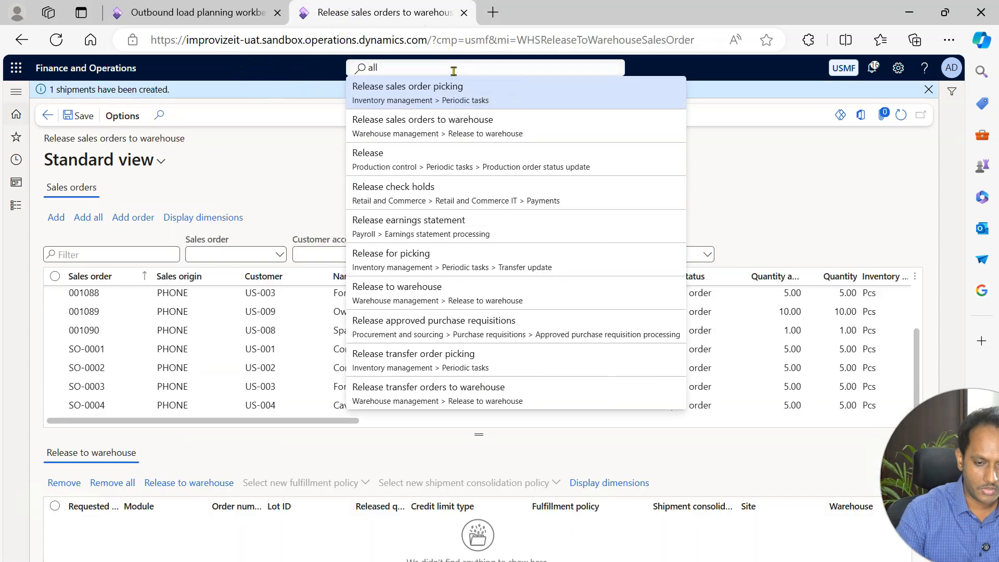
type(" loads")
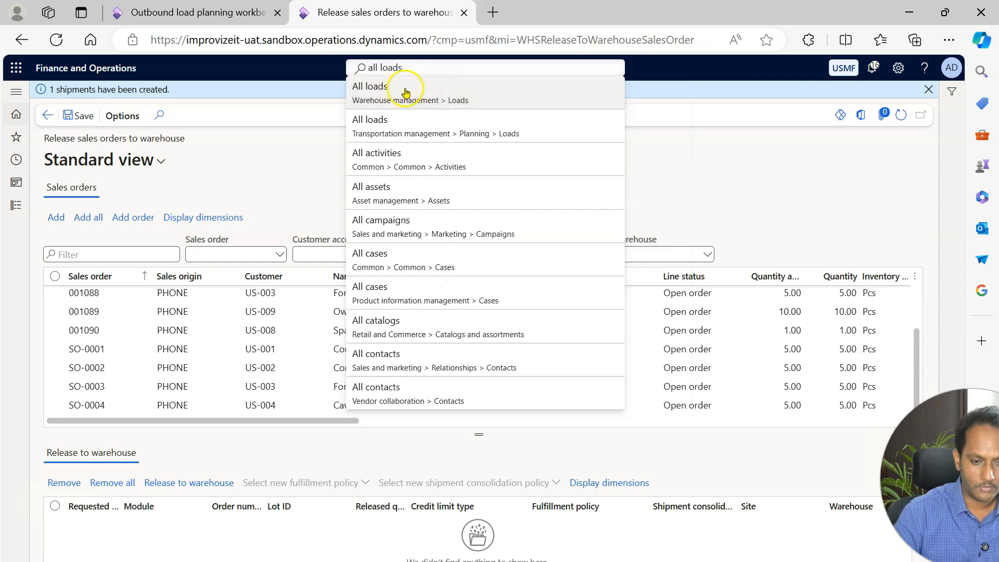
left_click(406, 92)
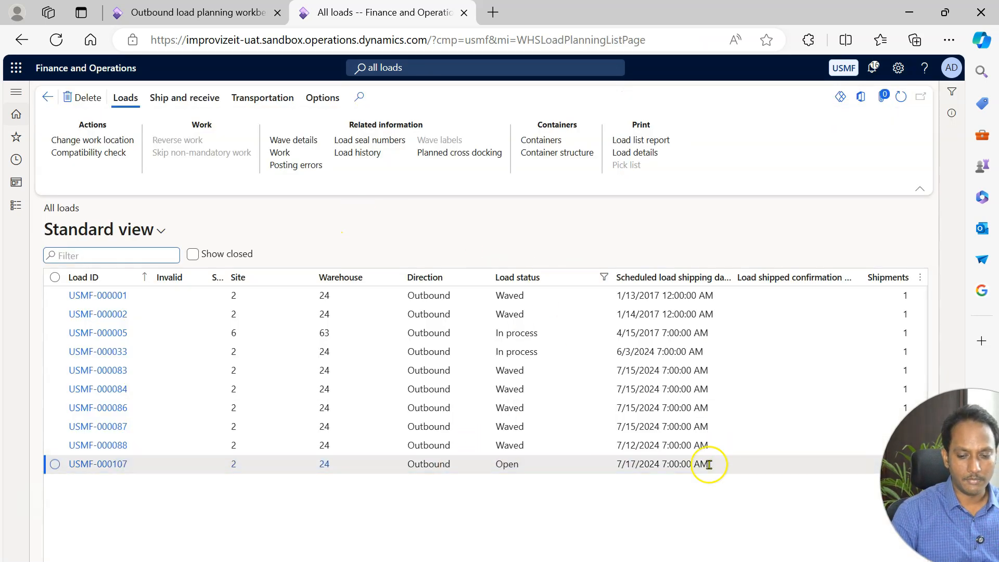
Open the details of load USMF-000107 and check the order and shipment on its load line.
left_click(651, 464)
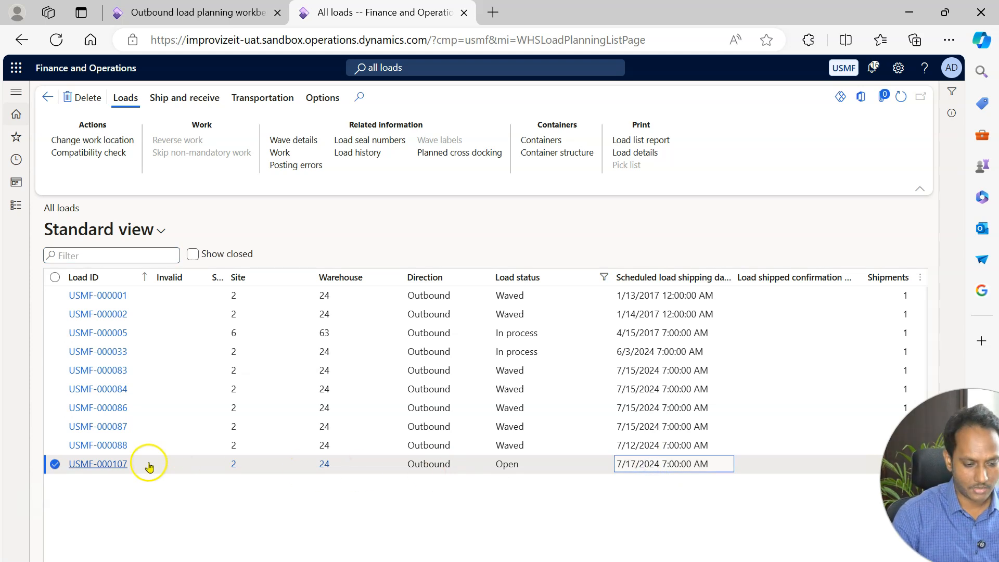
left_click(97, 465)
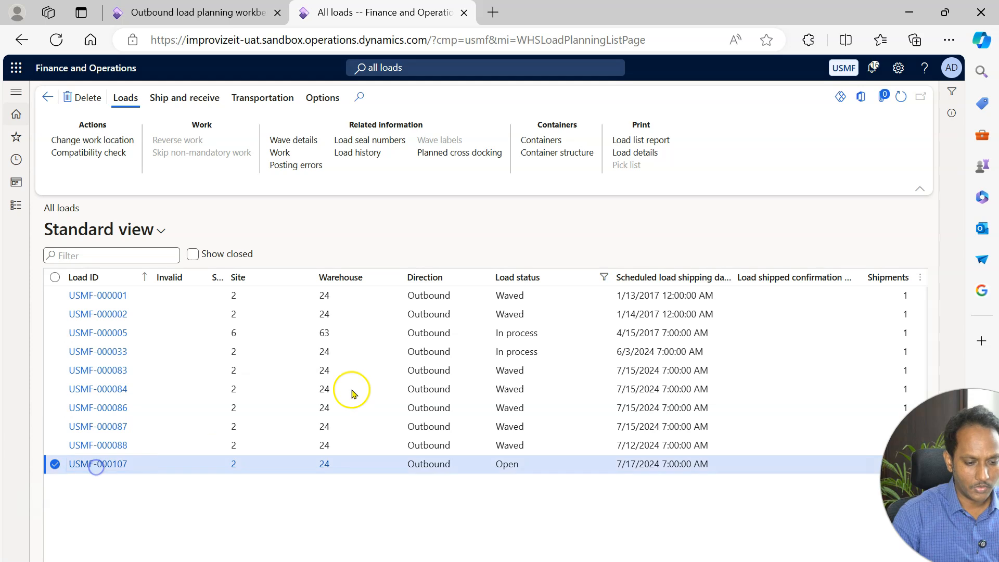
left_click_drag(925, 284, 925, 423)
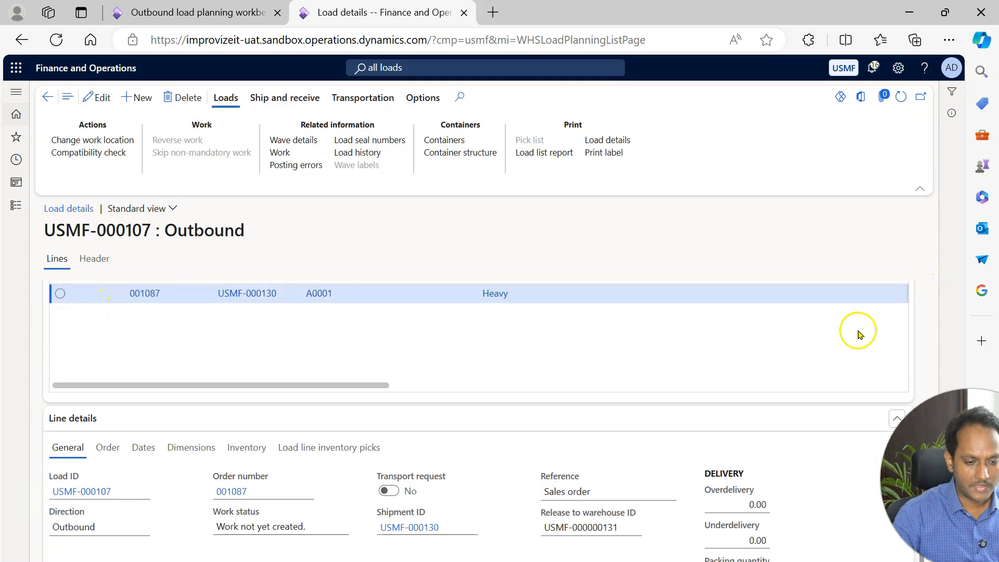
left_click_drag(957, 489, 921, 477)
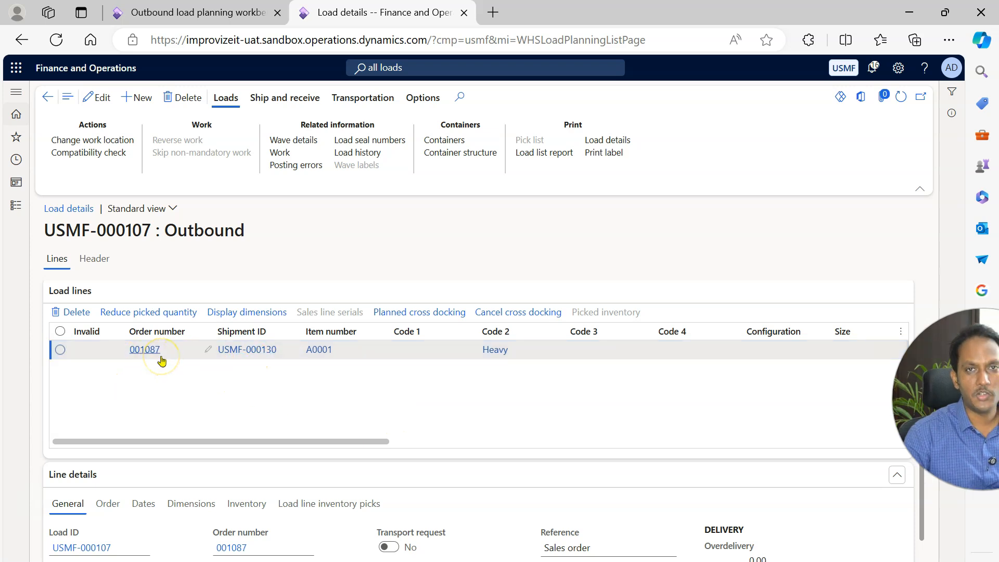
mouse_move(268, 359)
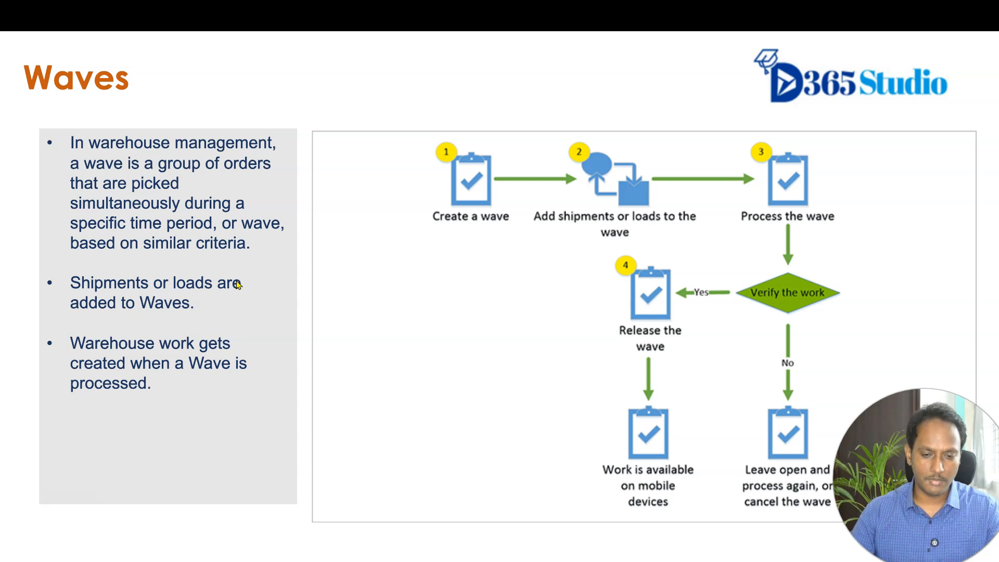
Leave the Waves slide, switch to the Canva warehouse delivery diagram, hide the templates pane and enlarge the view of the trucks.
key("Escape")
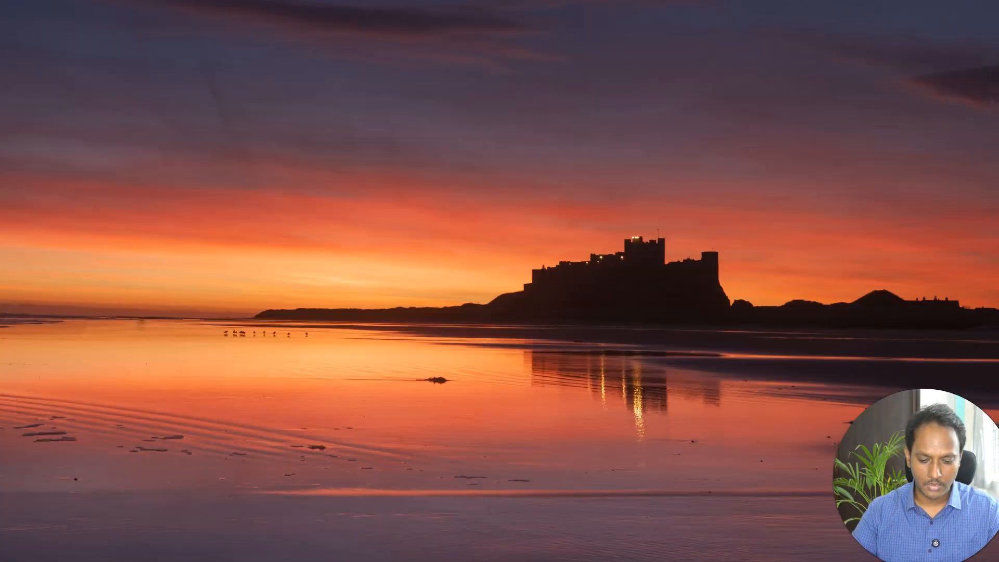
left_click(602, 499)
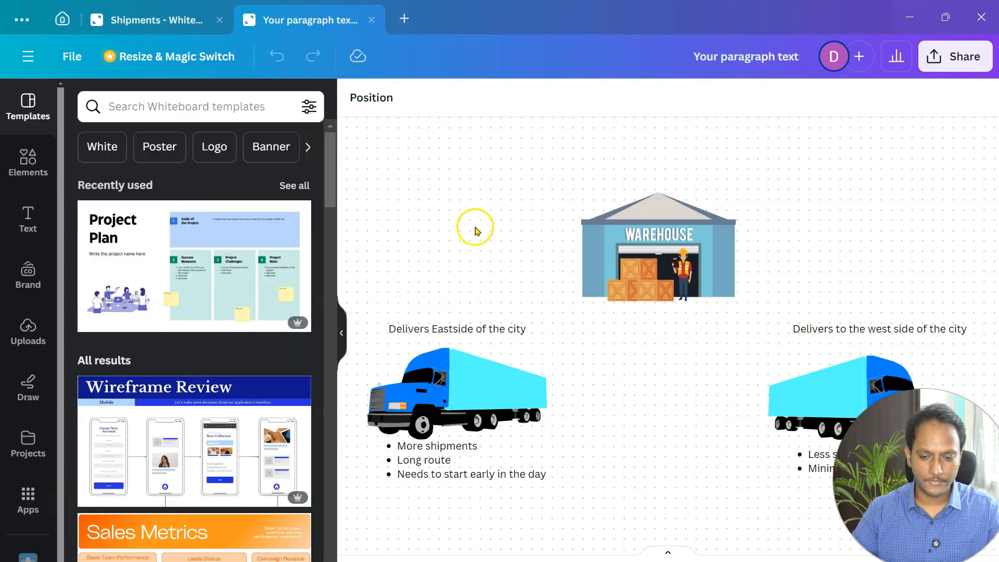
left_click(342, 332)
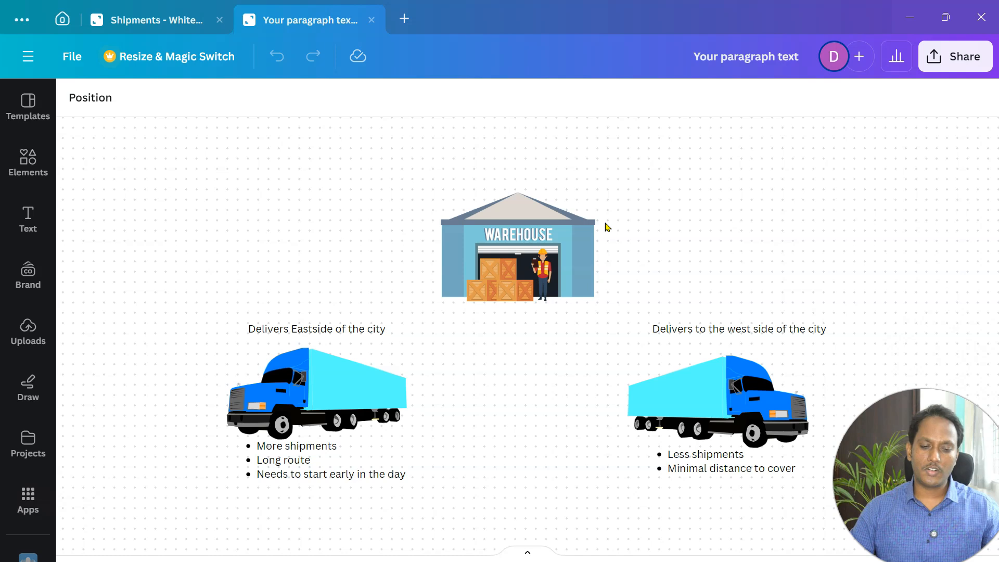
left_click(333, 406)
key("ctrl+plus")
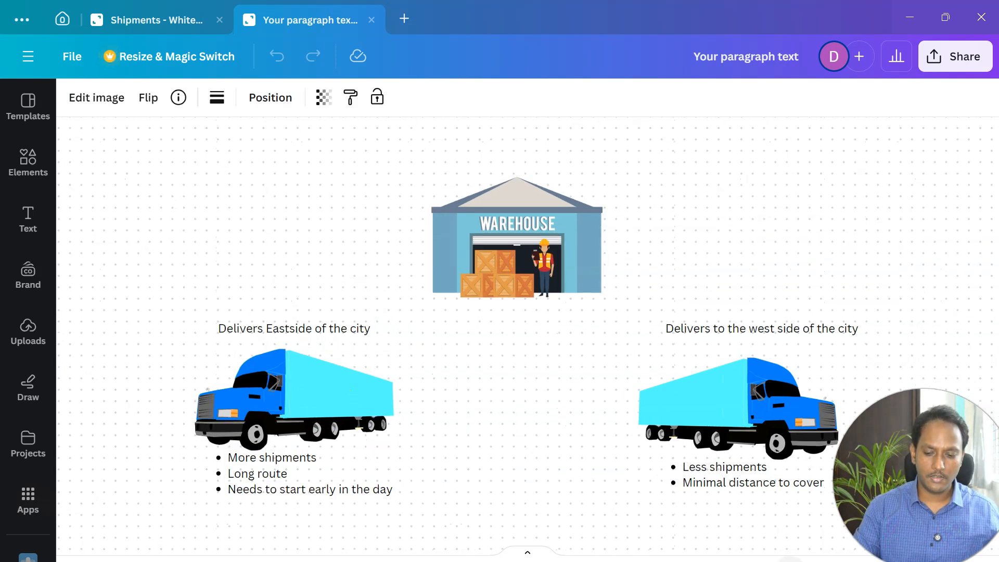
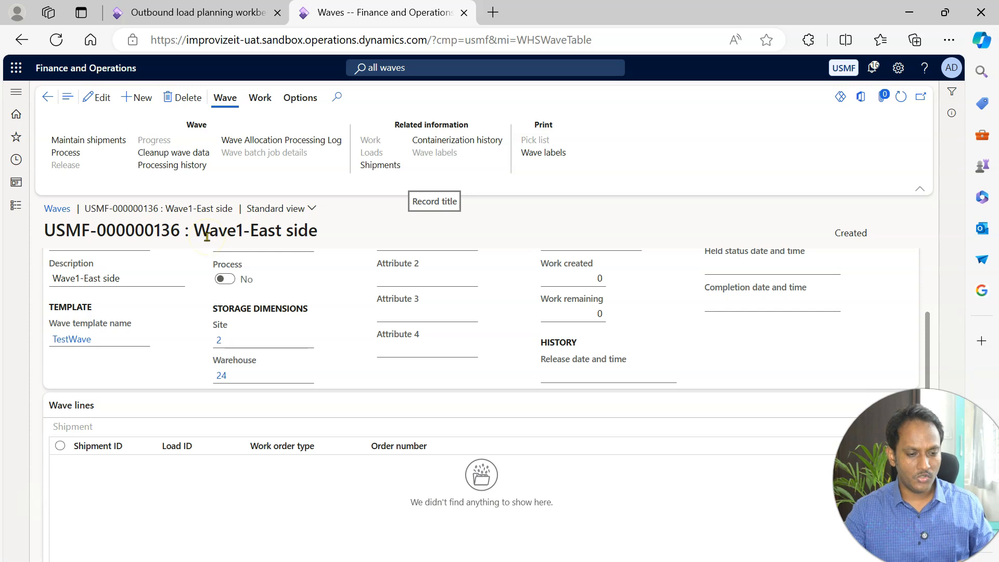
Open shipment maintenance for the Wave1-East side wave, add the Shrike Retail shipment to the wave and check the wave lines.
left_click(89, 143)
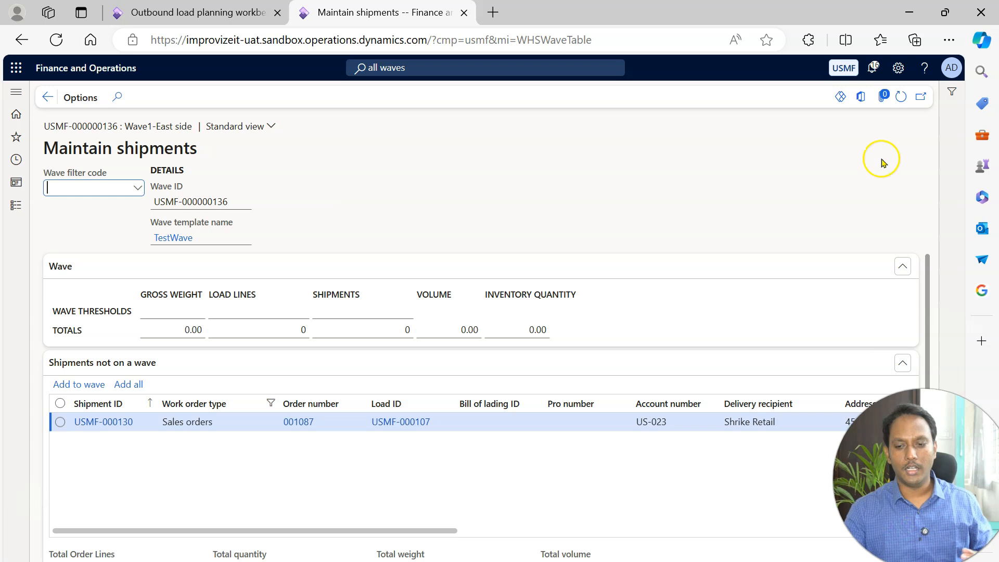
mouse_move(923, 270)
left_mouse_down()
mouse_move(926, 366)
mouse_move(916, 275)
left_mouse_up()
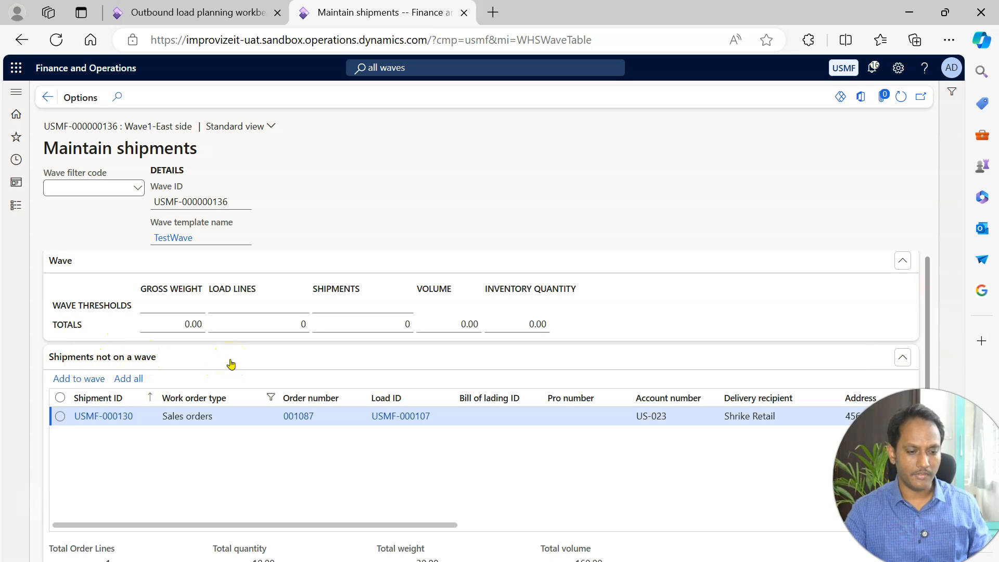
left_click(223, 415)
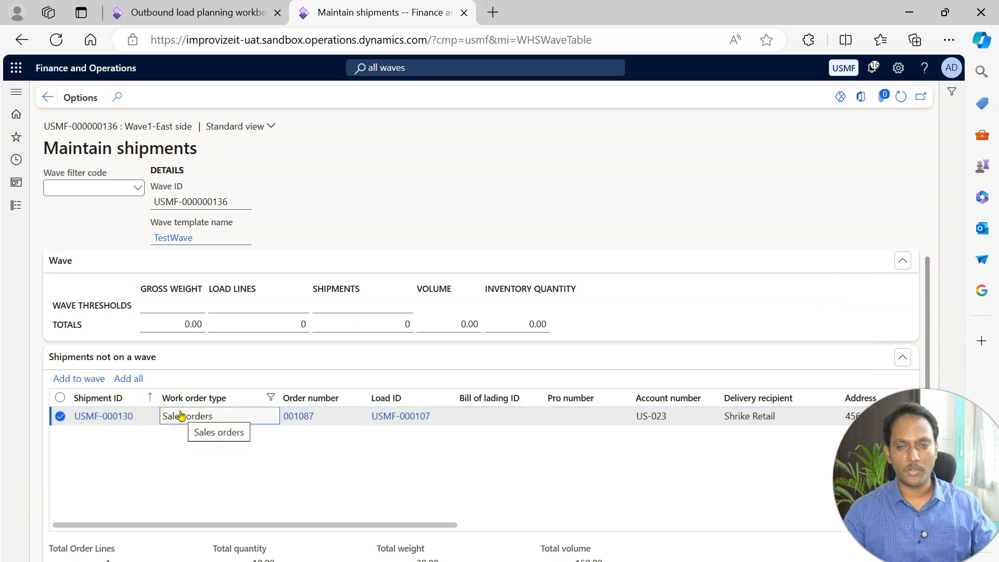
left_click_drag(928, 264, 919, 290)
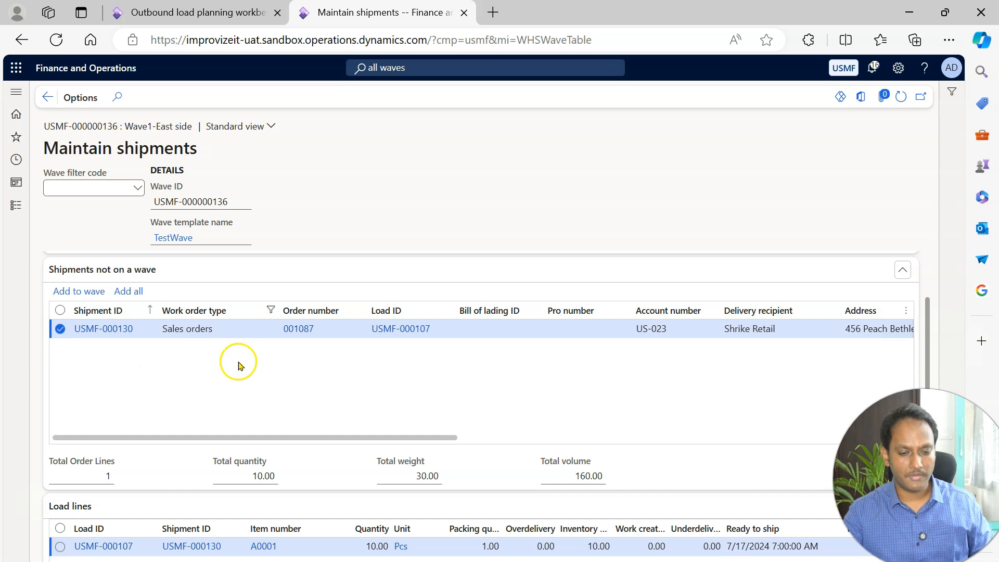
left_click_drag(284, 437, 283, 437)
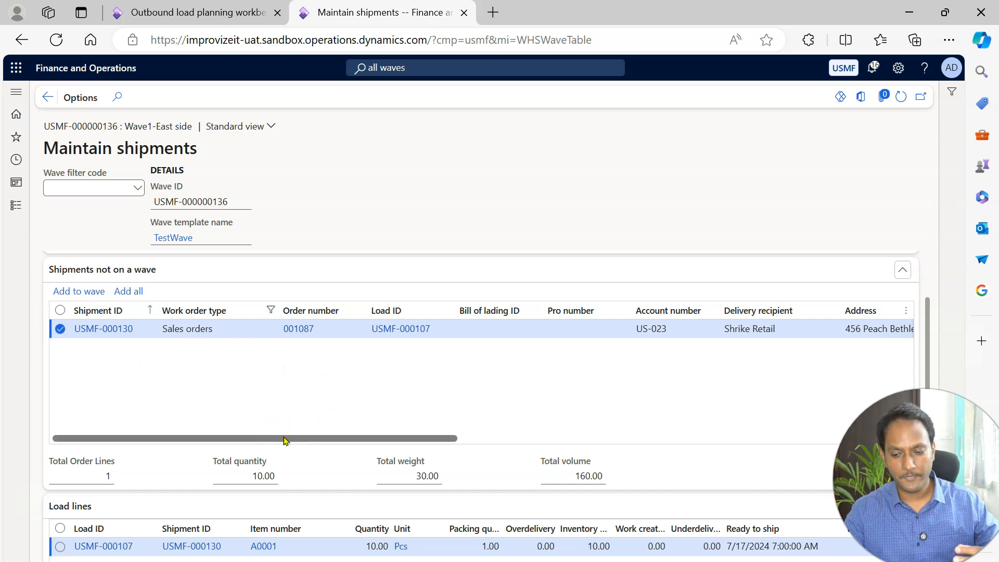
left_click_drag(284, 438, 729, 422)
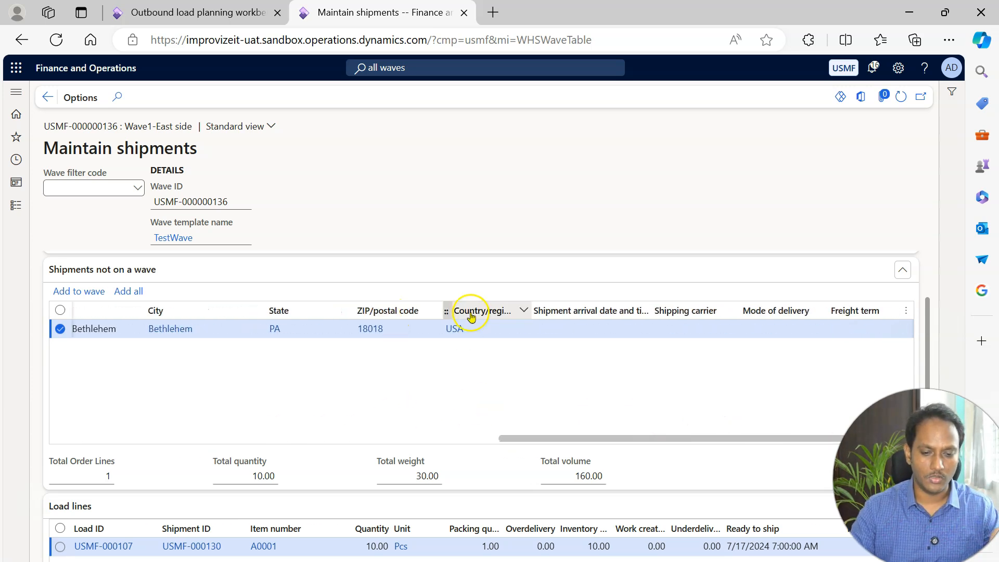
left_click_drag(545, 439, 696, 440)
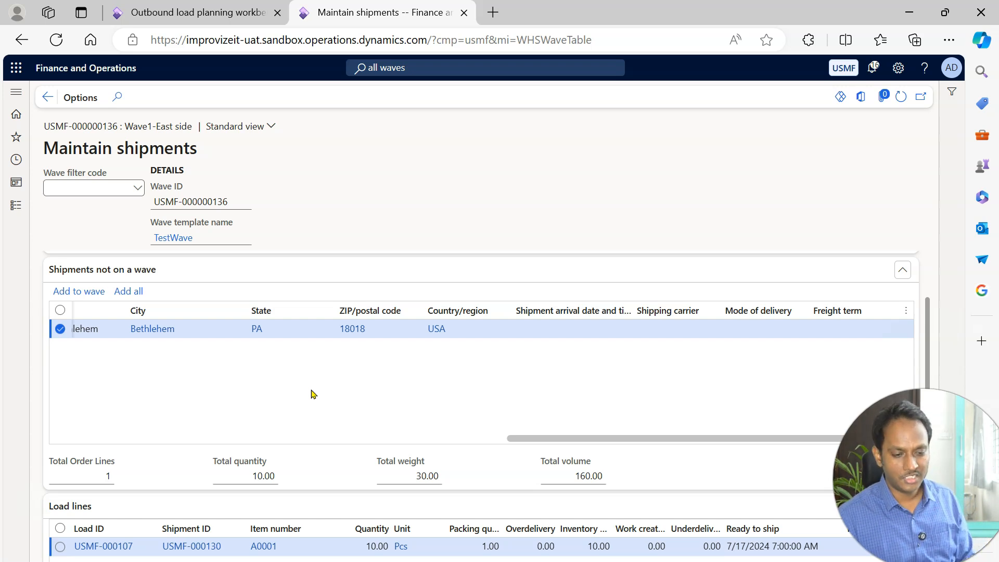
left_click_drag(537, 439, 58, 408)
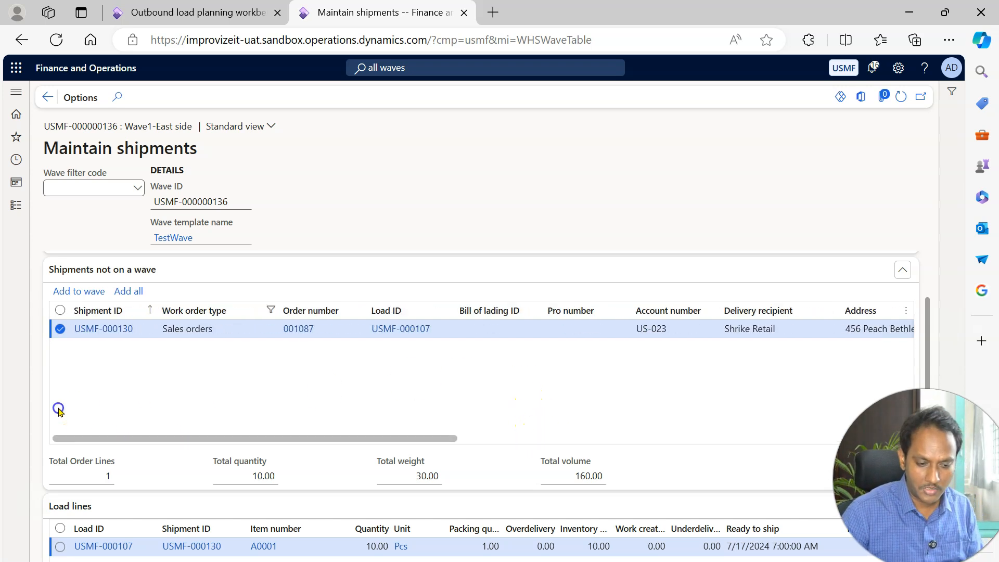
left_click(77, 293)
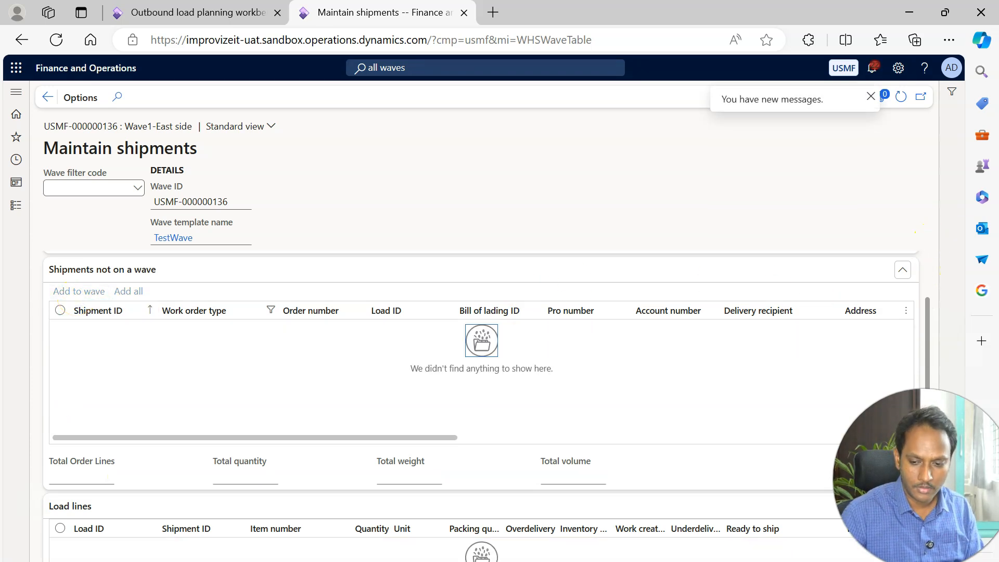
scroll(926, 301, "down", 2)
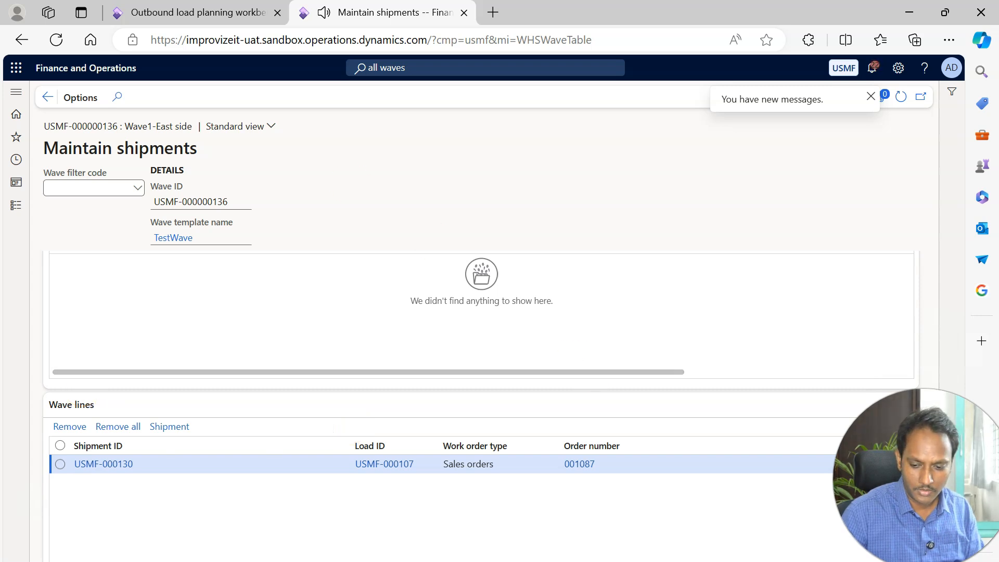
left_click_drag(927, 458, 926, 276)
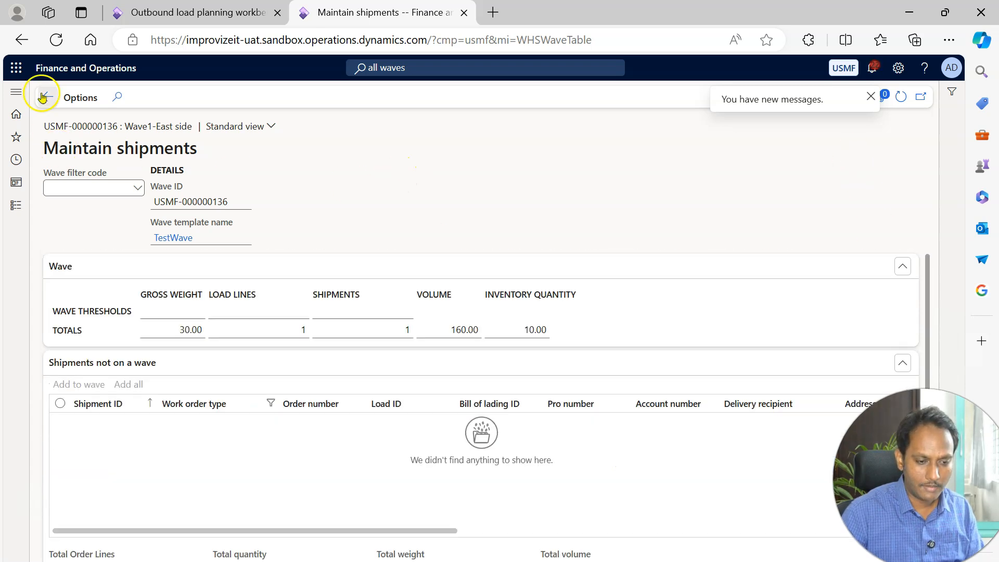
Dismiss the message notification, return to the Wave1-East side record and refresh it.
left_click(871, 96)
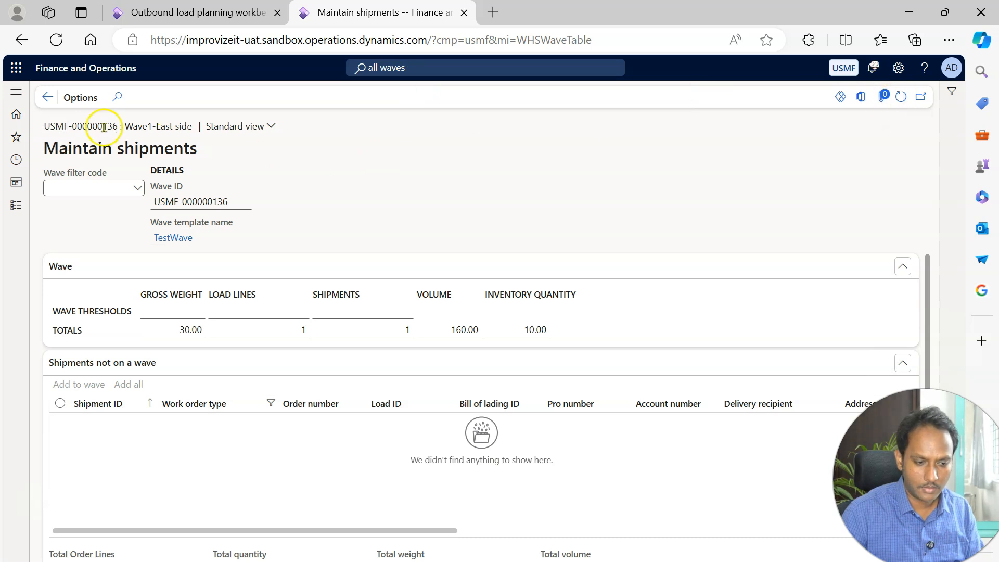
left_click(47, 98)
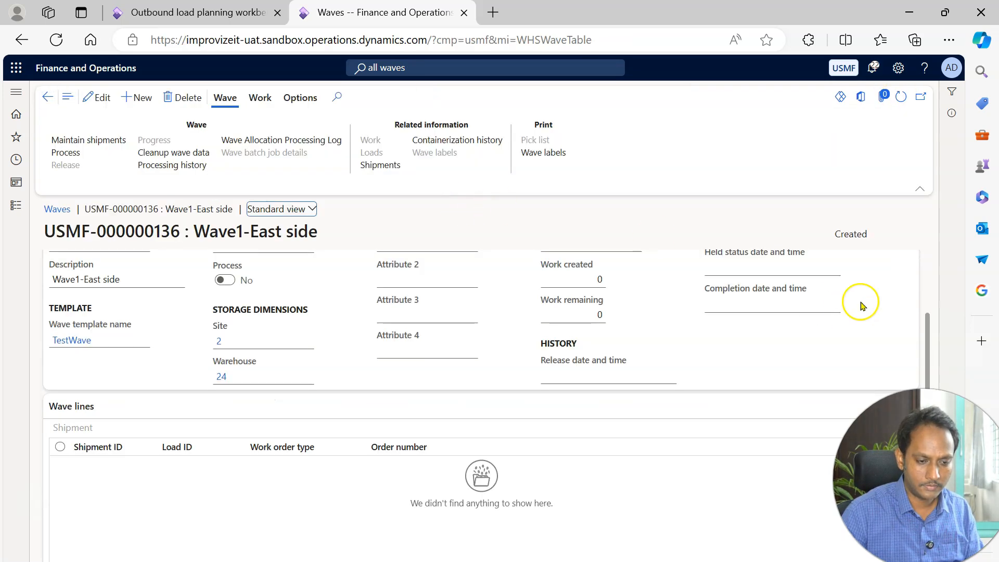
left_click(901, 97)
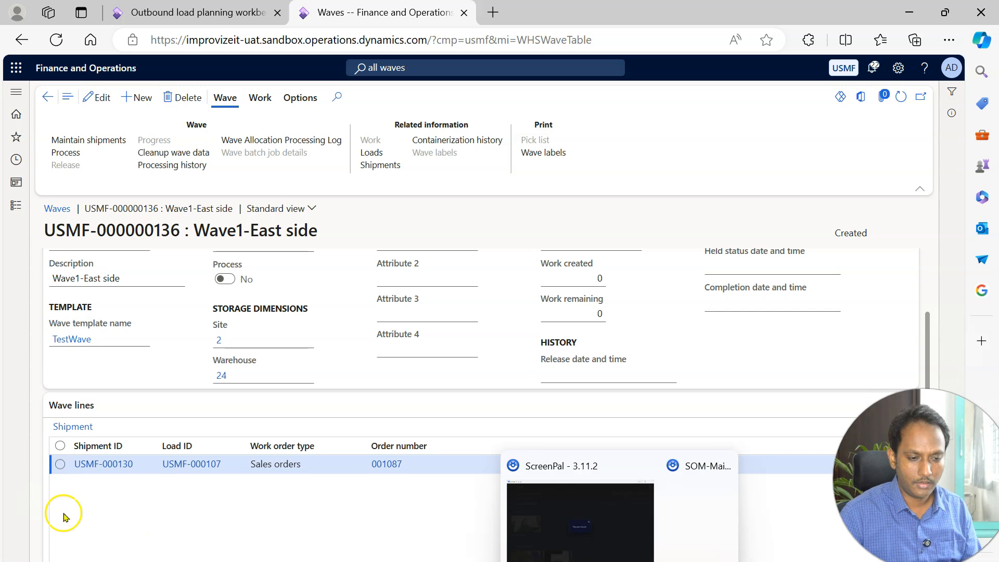
Process the Wave1-East side wave, then refresh the record and check its wave status and work fields.
left_click(86, 155)
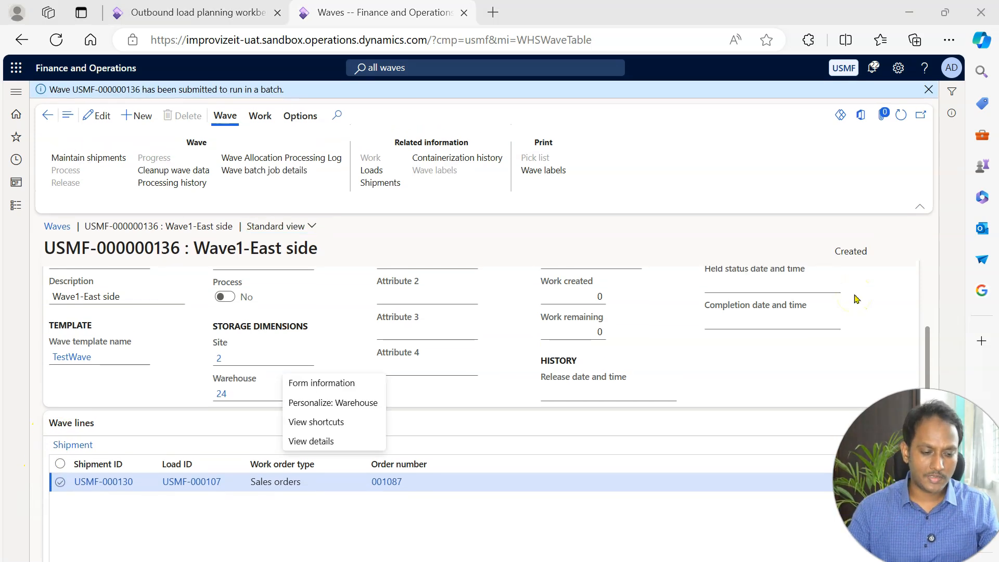
left_click(902, 117)
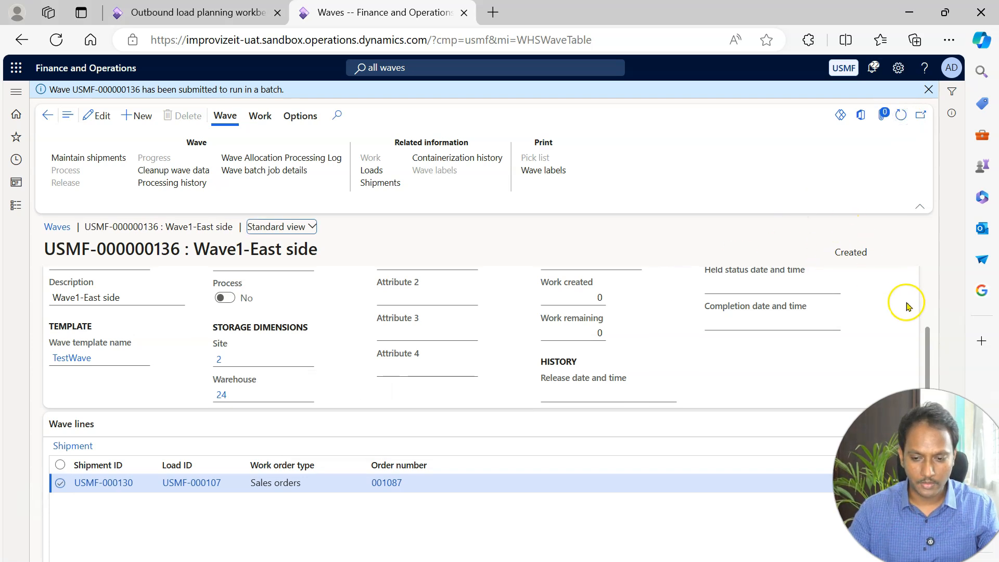
scroll(928, 349, "up", 2)
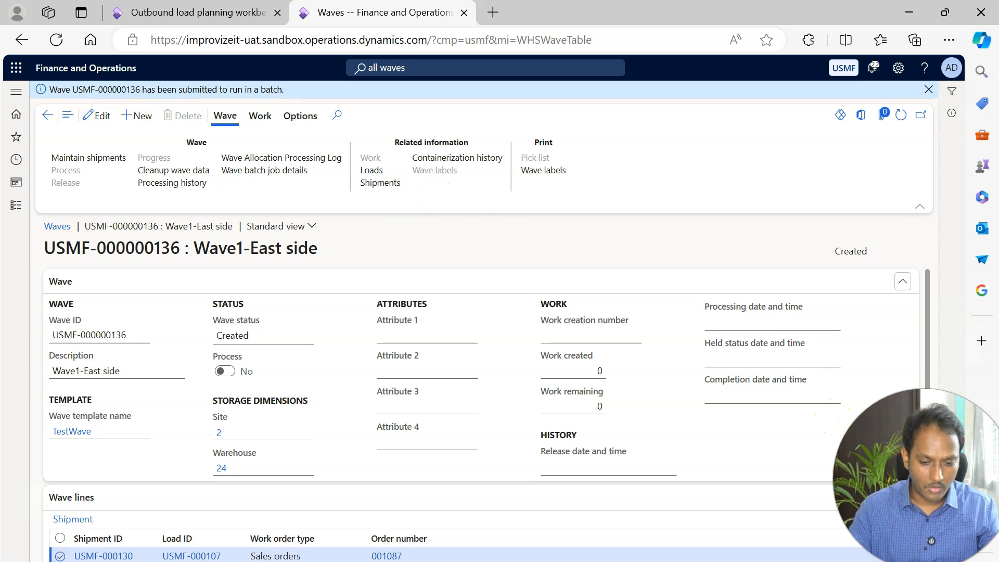
scroll(487, 413, "down", 2)
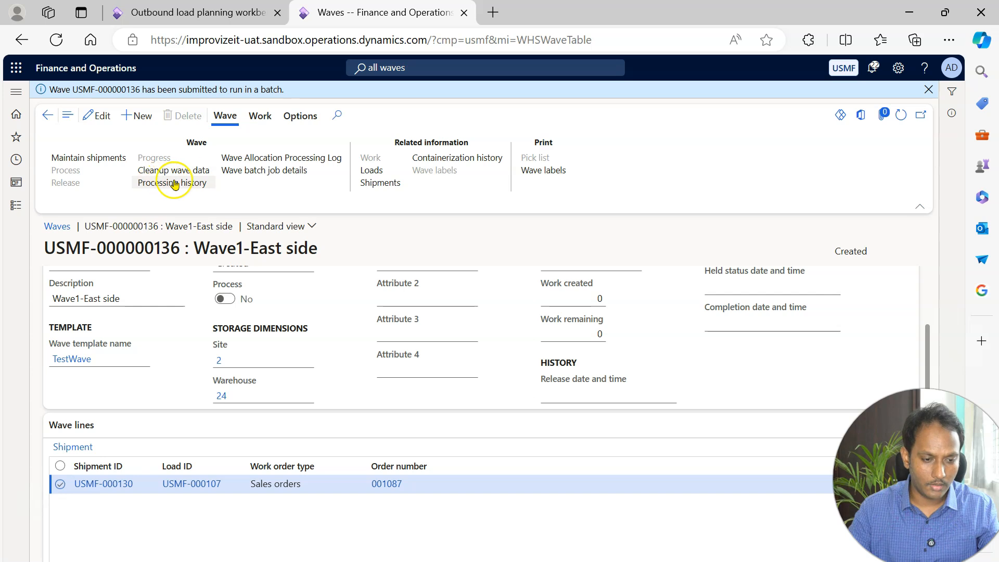
Review the wave's processing history log, including the columns out of view, and return to the wave record.
left_click(191, 186)
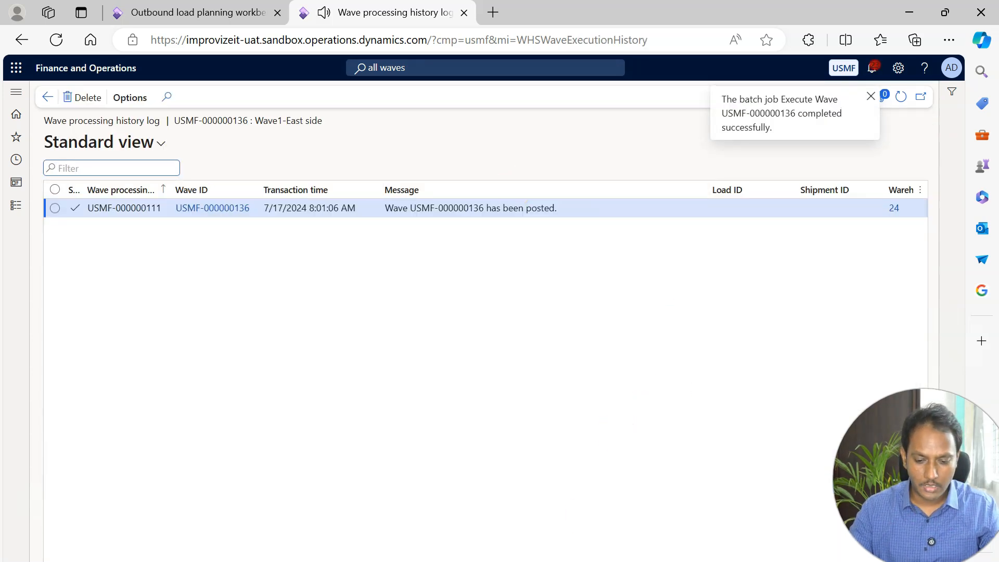
scroll(547, 291, "right", 3)
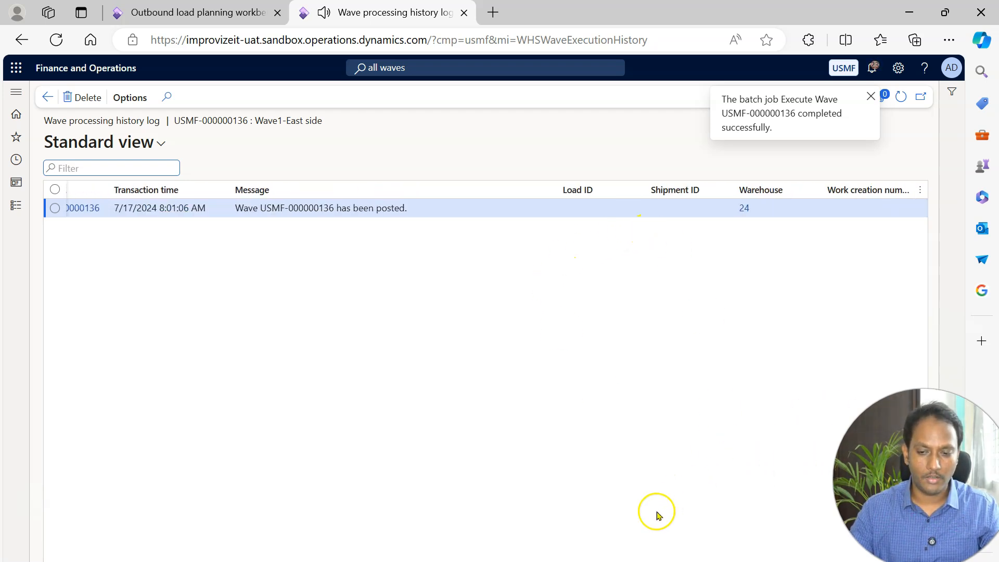
left_click_drag(634, 560, 300, 490)
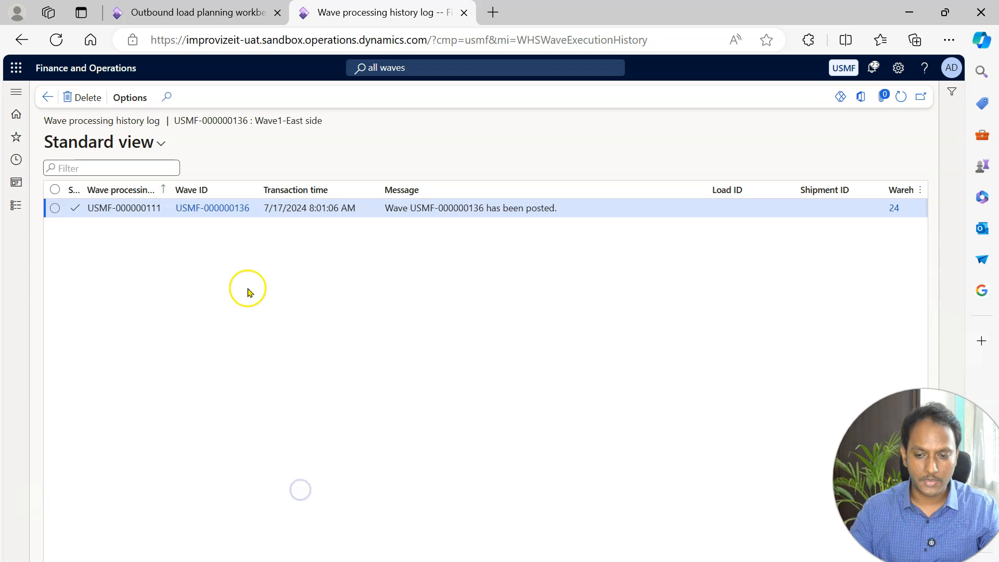
left_click(901, 103)
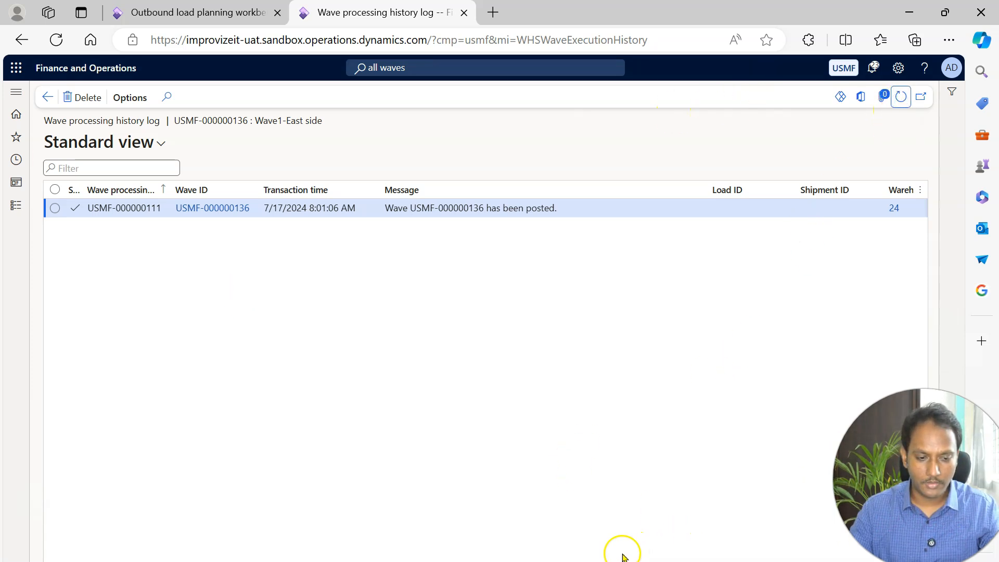
left_click_drag(365, 560, 163, 435)
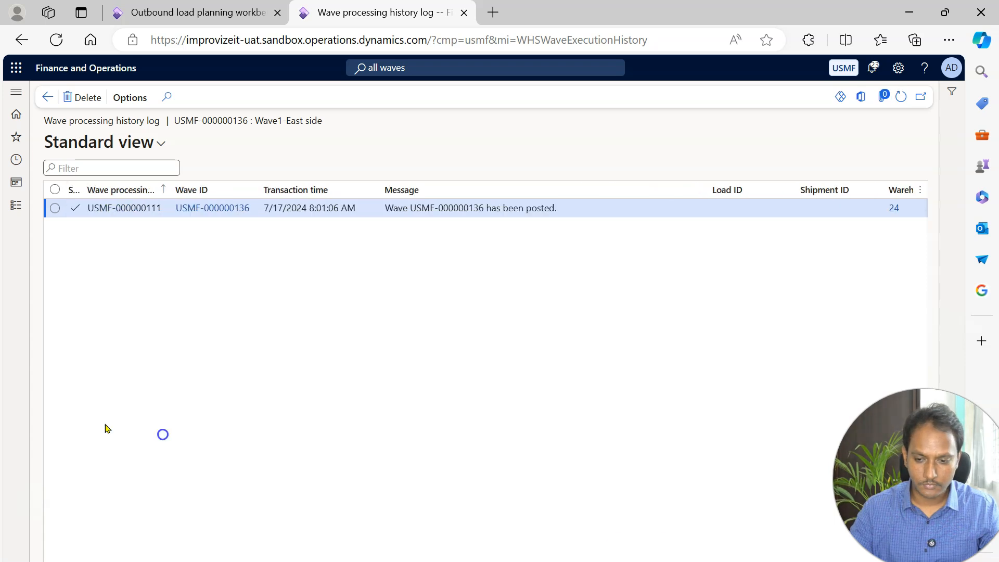
left_click(47, 98)
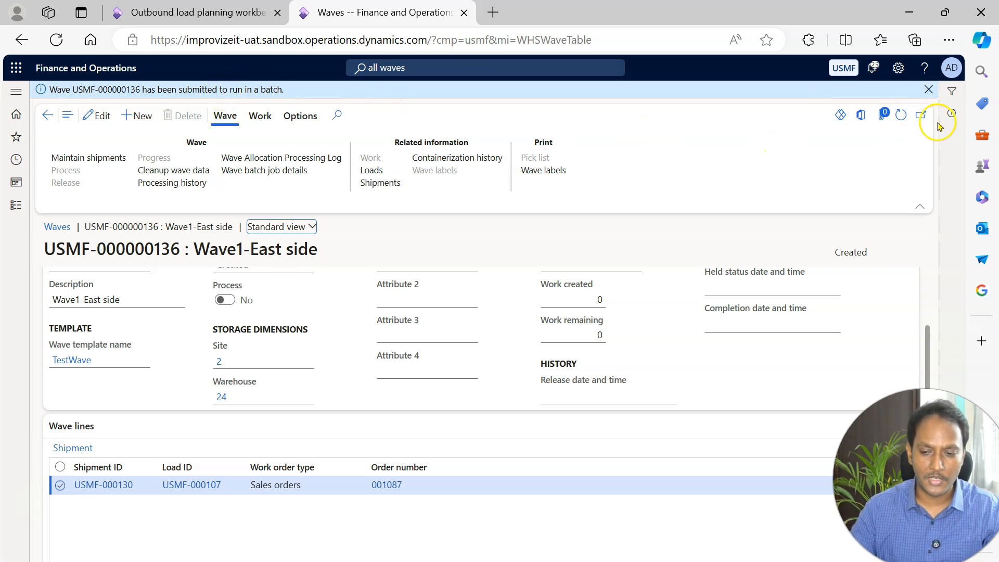
Refresh the wave record and check its status, processing dates and work creation details.
left_click(901, 117)
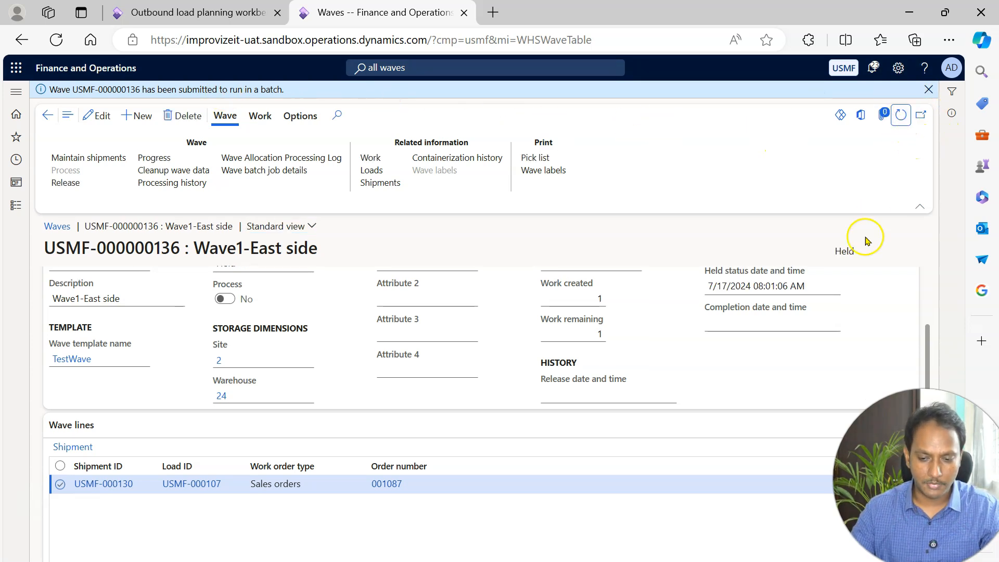
left_click_drag(928, 458, 935, 283)
double_click(845, 252)
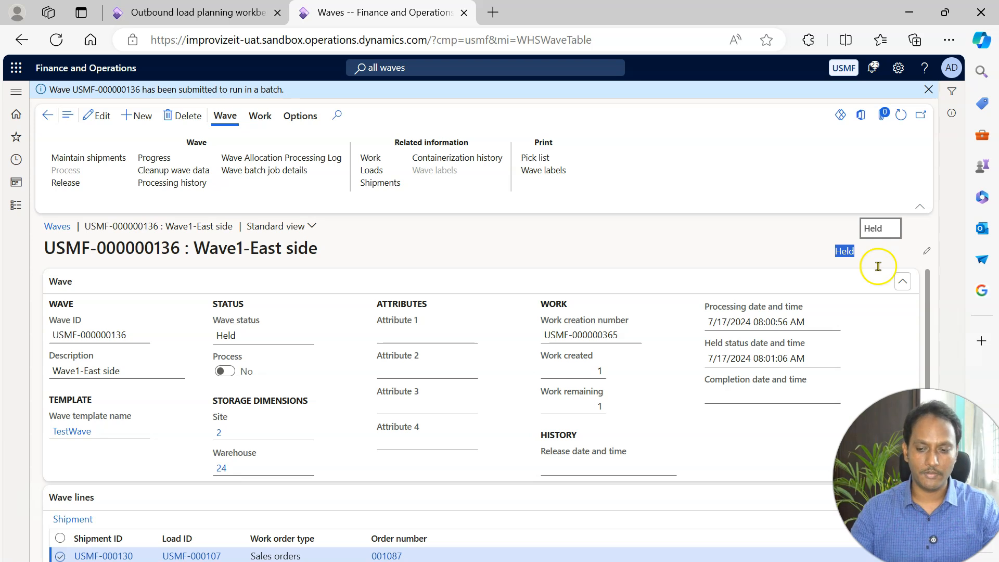
Open the Shrike Retail sales order from the wave line and show the work details for its HDMI 6' Cables line.
scroll(468, 390, "down", 2)
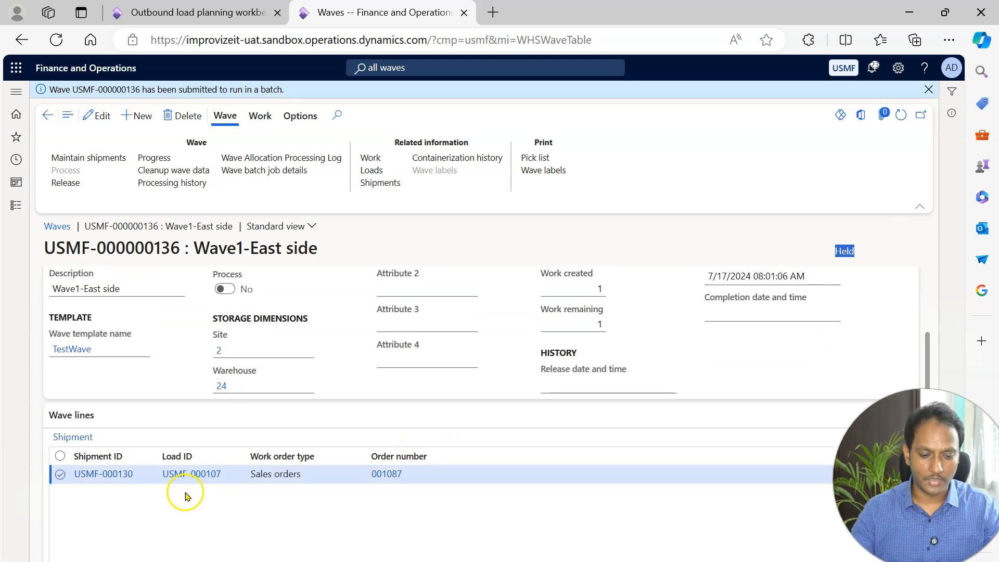
left_click(387, 477)
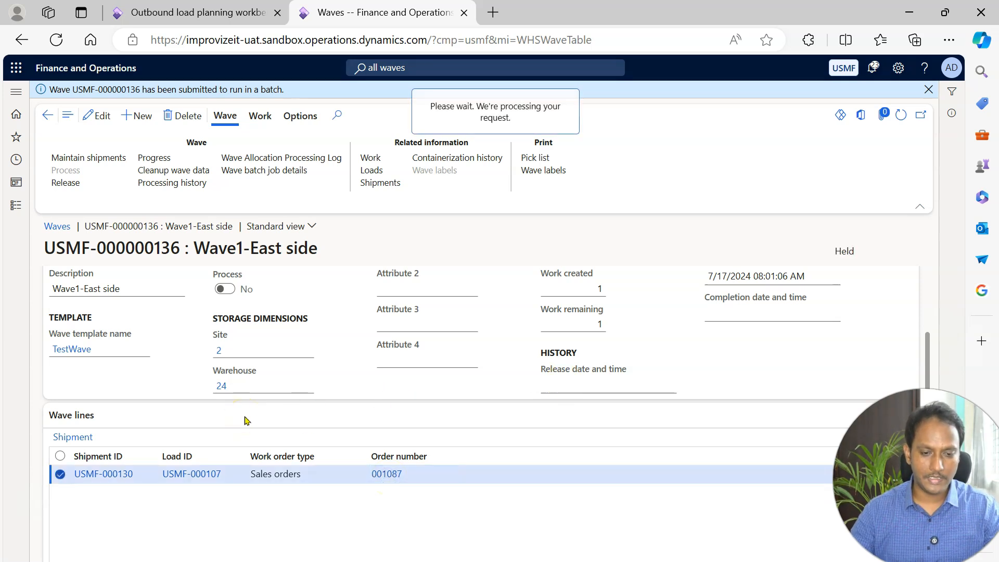
left_click_drag(921, 417, 922, 477)
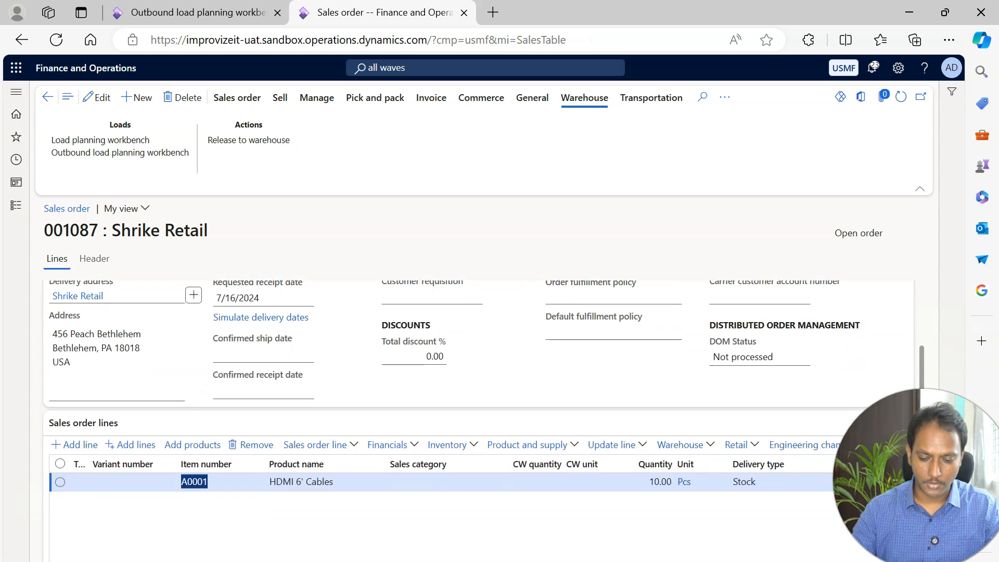
left_click(696, 445)
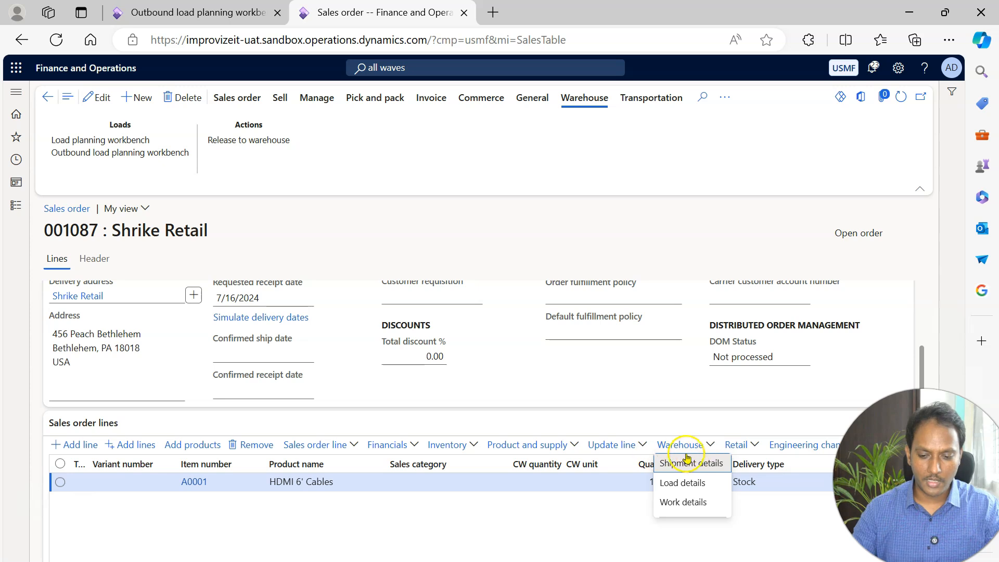
left_click(680, 502)
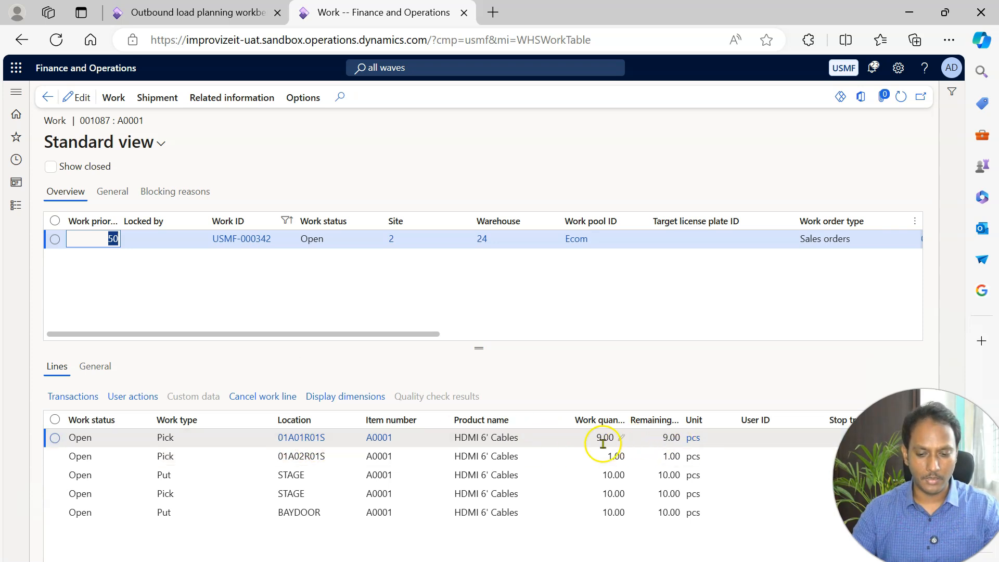
Examine the work's STAGE and BAYDOOR put lines, then its blocked flag and its load, shipment and wave IDs.
left_click(310, 478)
left_click(318, 513)
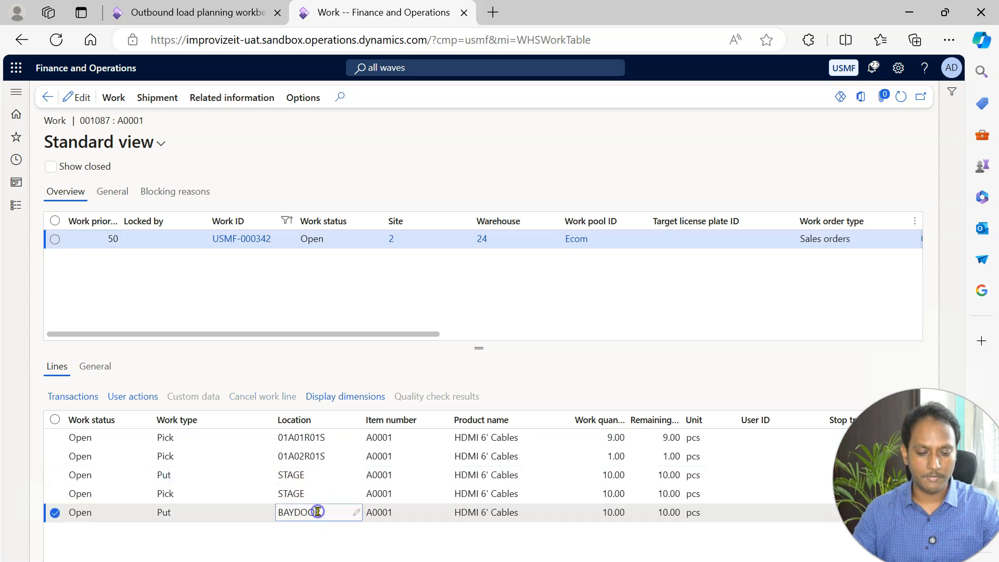
left_click_drag(279, 334, 571, 314)
left_click(248, 240)
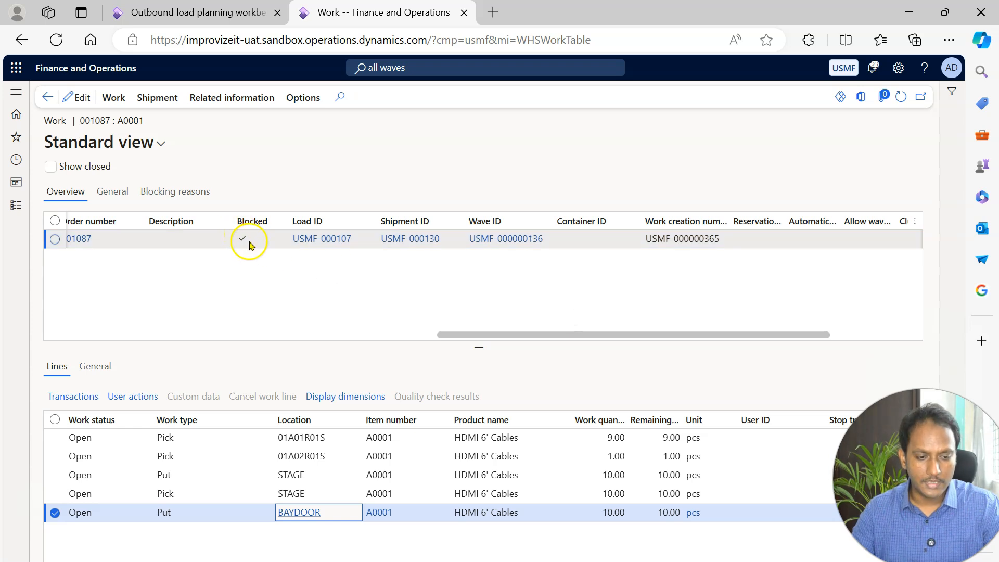
Duplicate the Work page in a new browser tab and load the whsworkexecute mobile device test form for company usmf there.
right_click(394, 21)
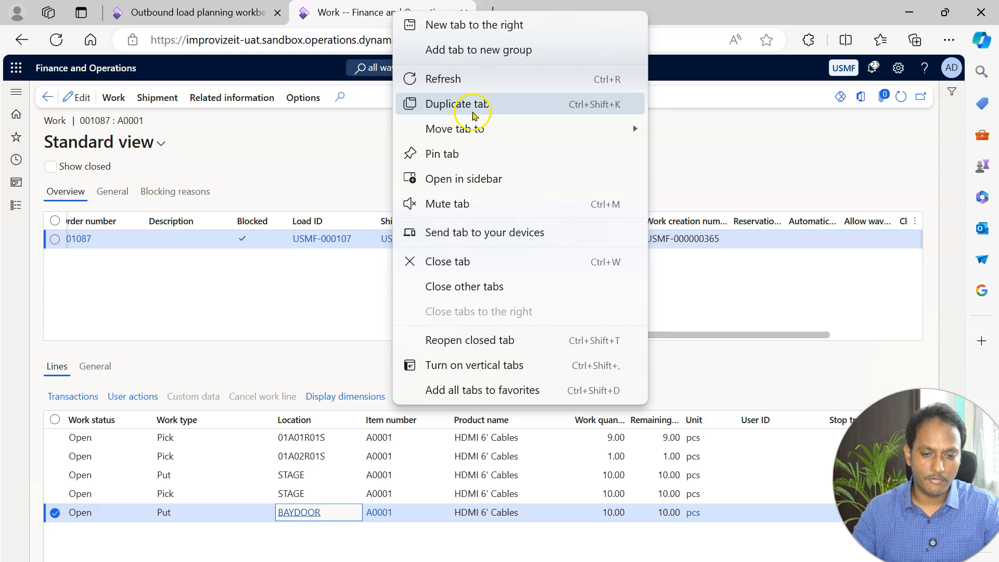
left_click(474, 114)
left_click(625, 41)
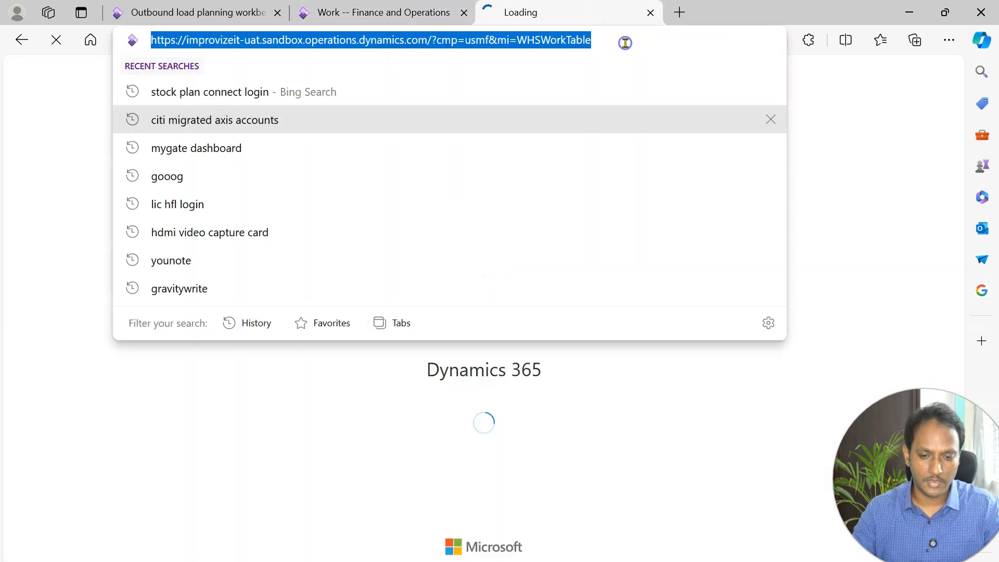
type("imp")
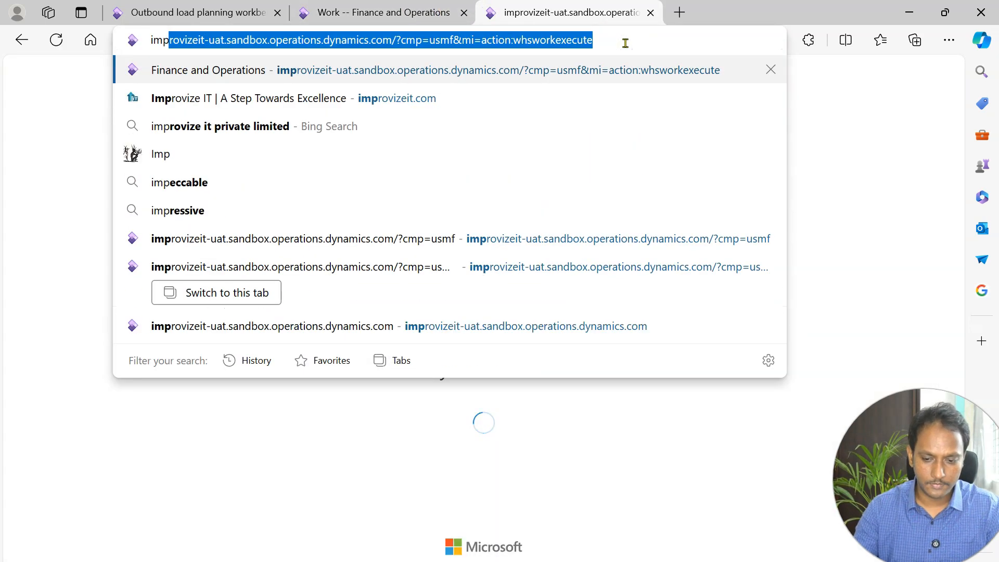
key("Return")
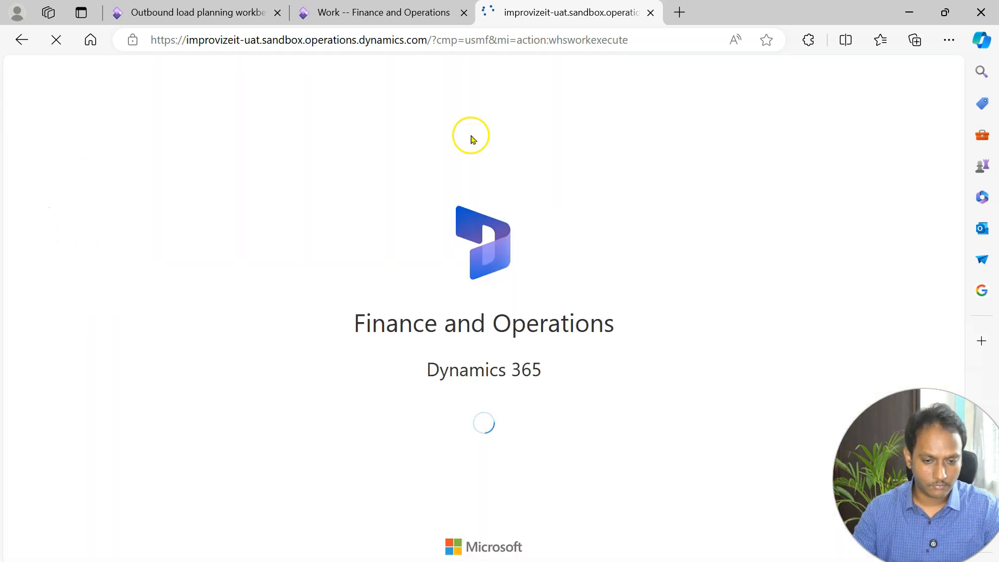
Leave the current user-directed screen and the Inbound options, and start Sales Picking from the Outbound options.
left_click(688, 229)
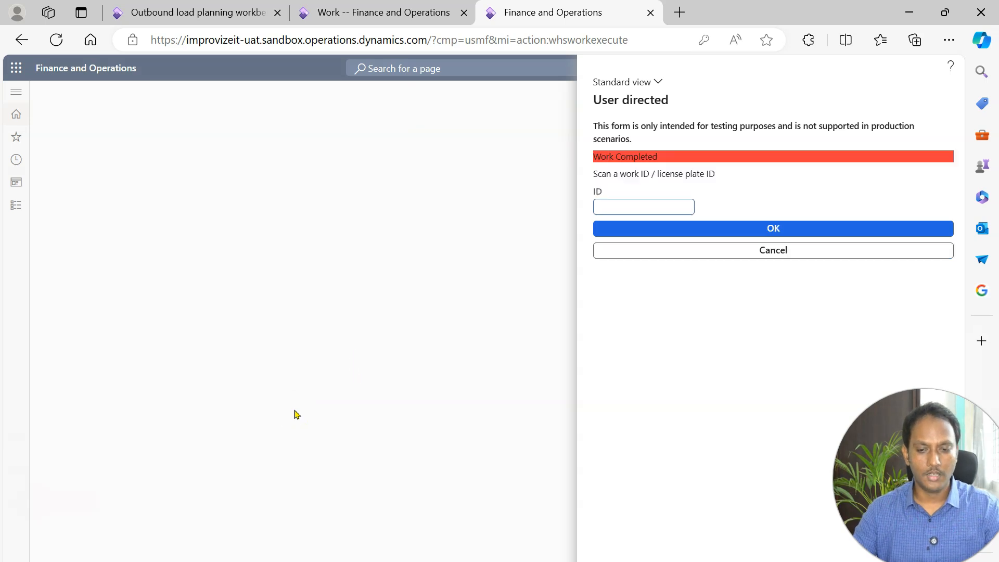
left_click(759, 243)
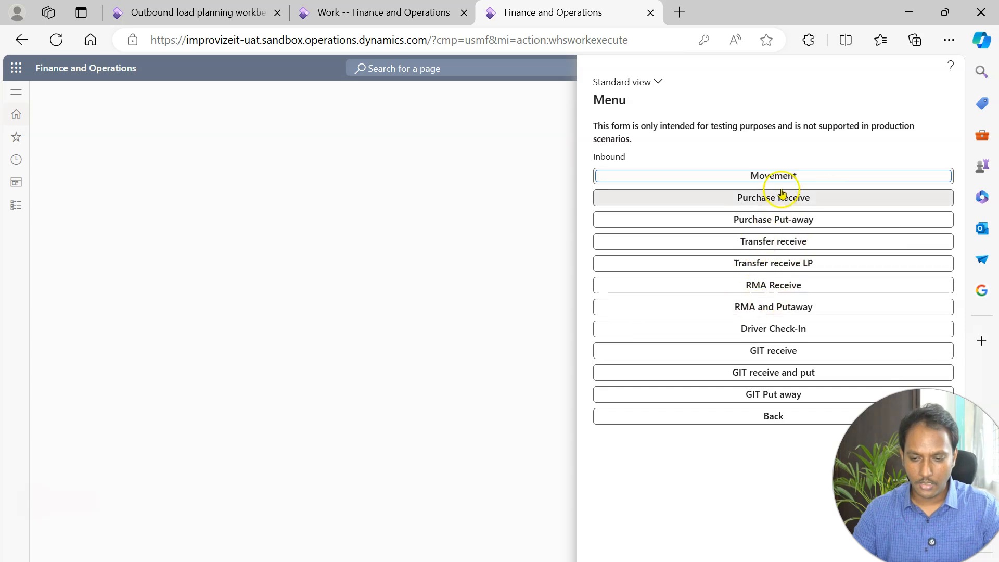
left_click(747, 415)
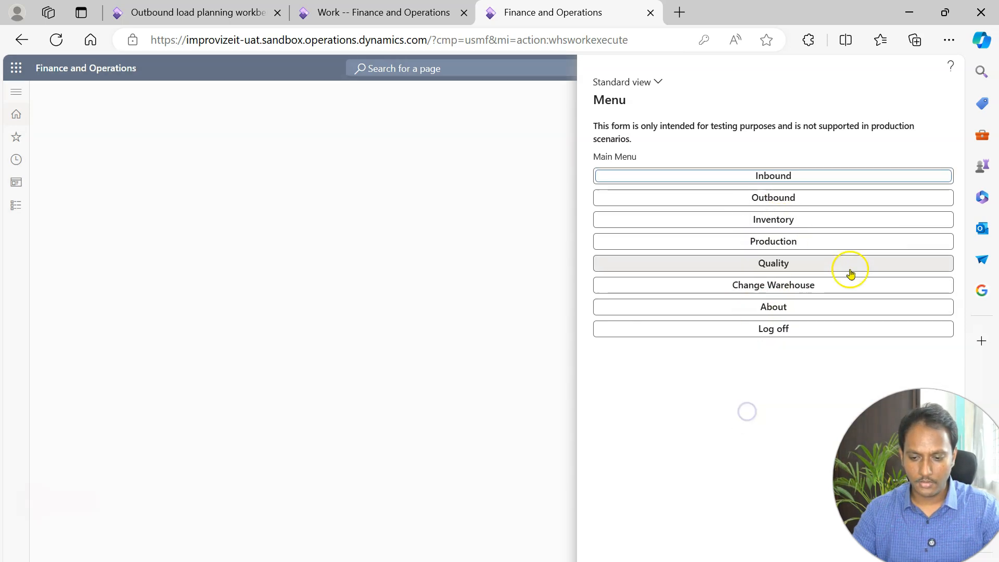
left_click(772, 198)
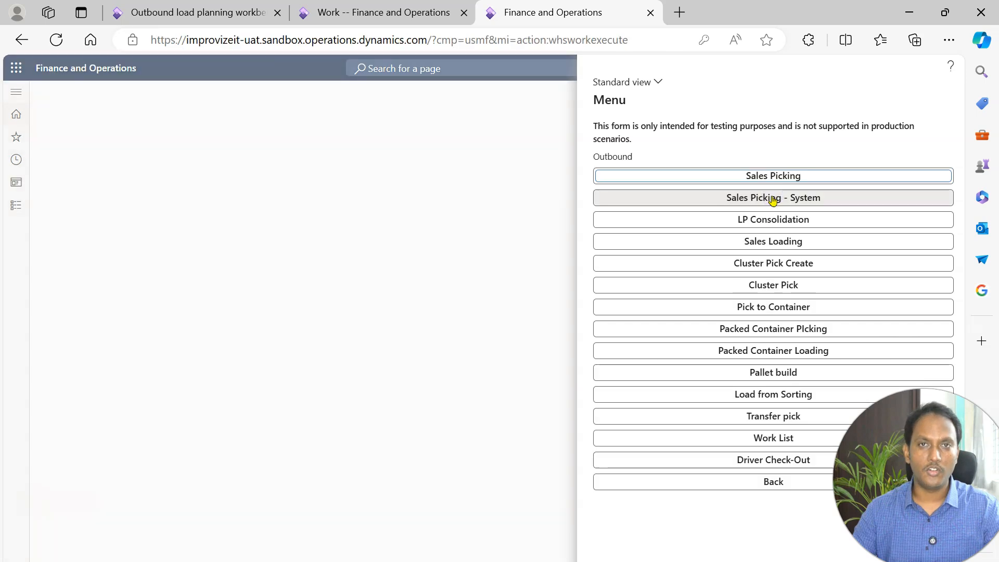
left_click(798, 177)
Copy work ID USMF-000342 from the Work page and try to start its sales picking in the mobile device form.
left_click(357, 12)
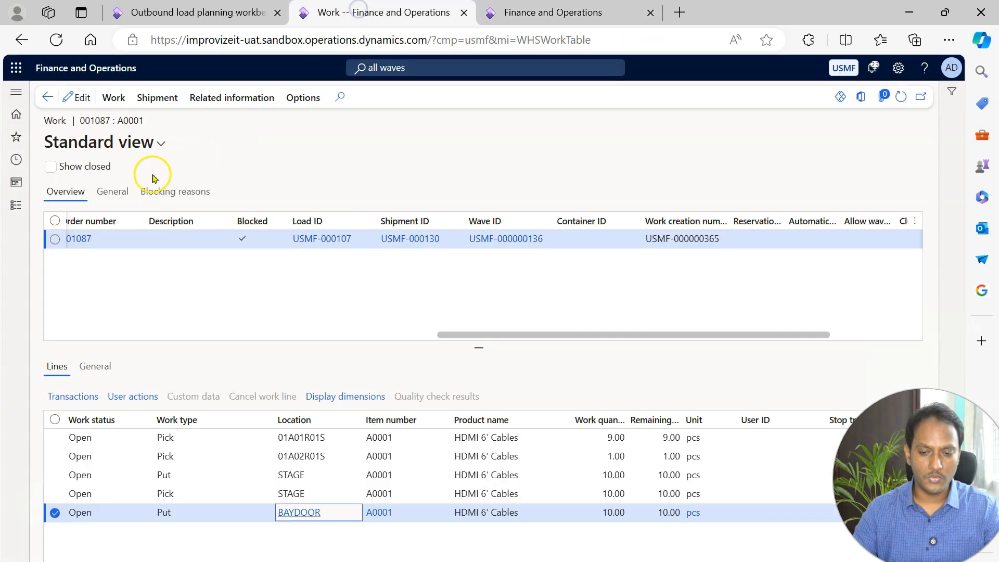
left_click_drag(480, 330, 103, 308)
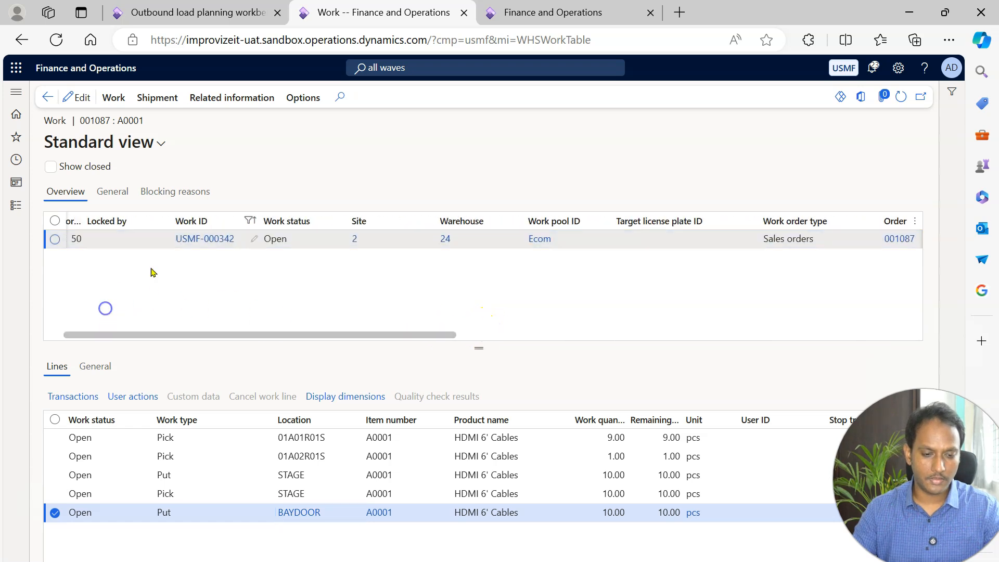
left_click_drag(241, 245, 178, 238)
key("ctrl+c")
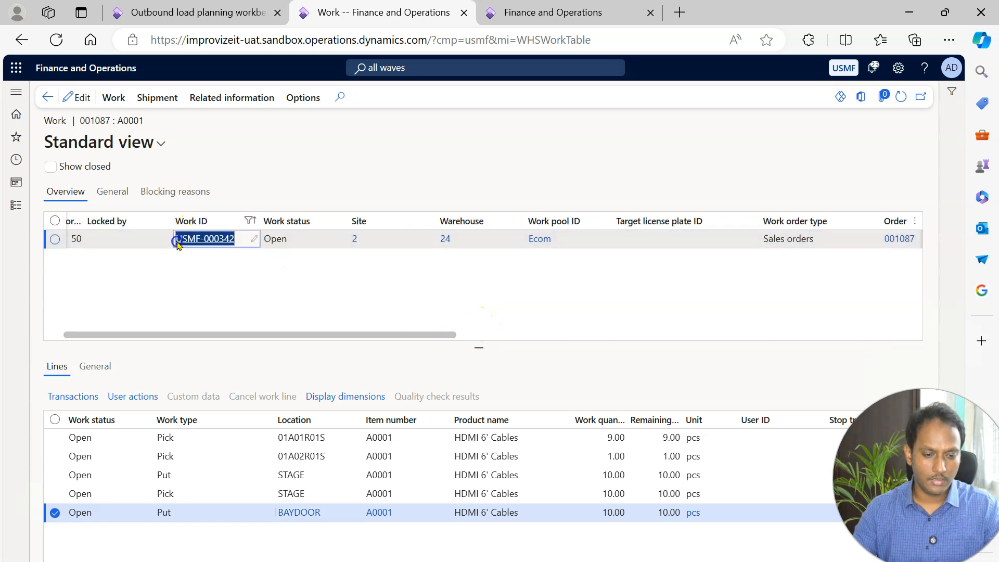
left_click(520, 11)
left_click(650, 189)
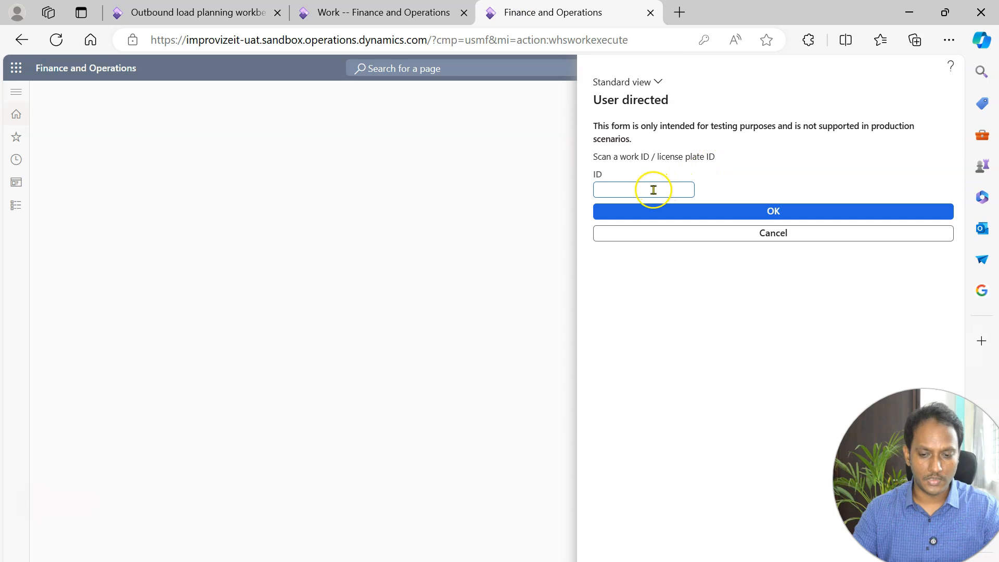
key("ctrl+v")
left_click(754, 213)
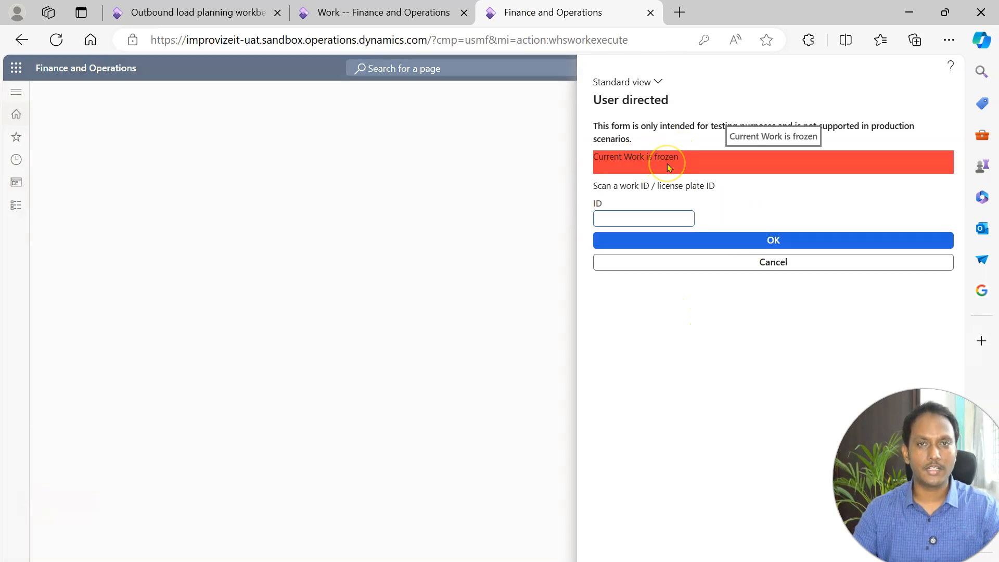
Return from the Work page through the sales order to the Wave1-East side wave and release the wave.
left_click(391, 12)
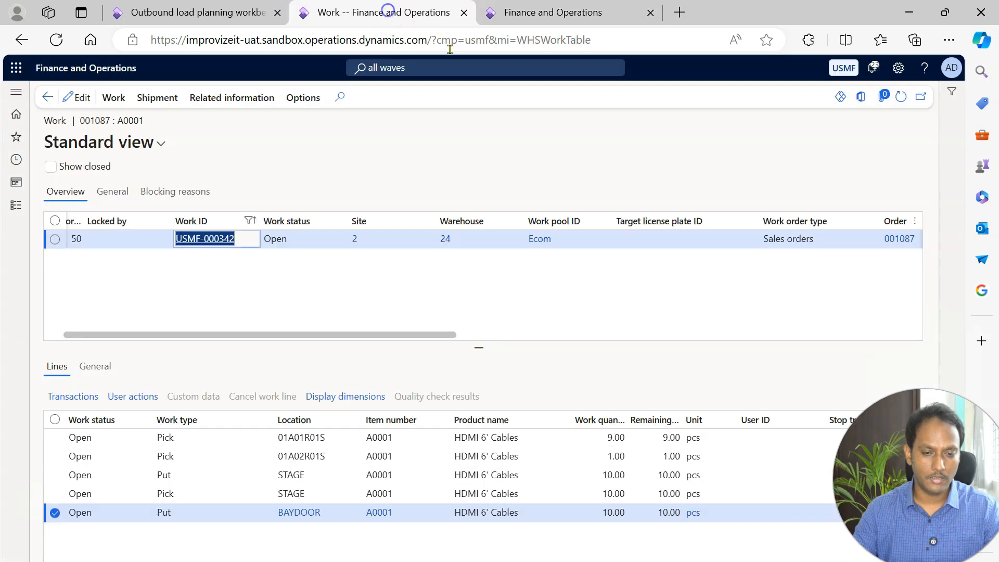
left_click(195, 14)
left_click(325, 12)
left_click(48, 97)
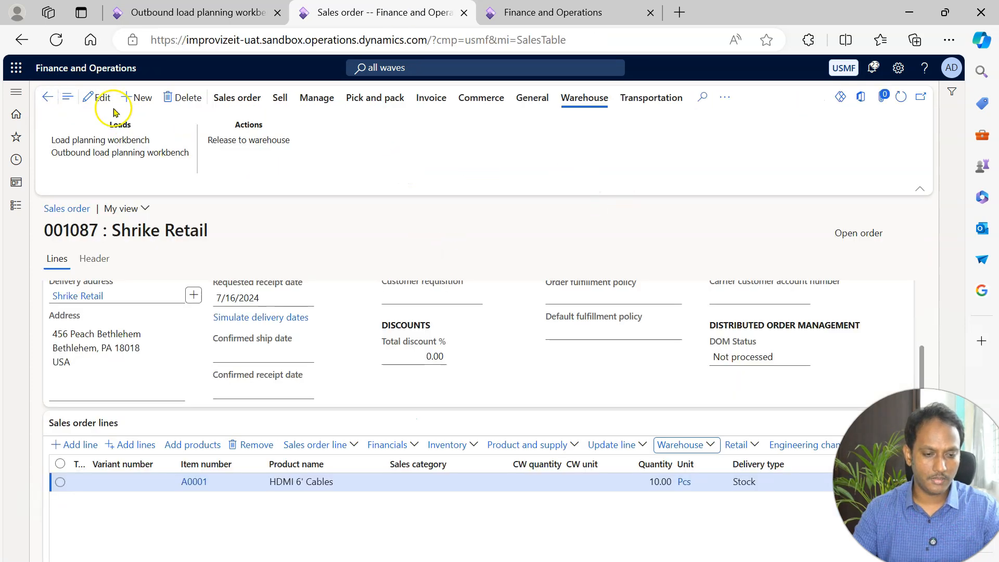
left_click(46, 98)
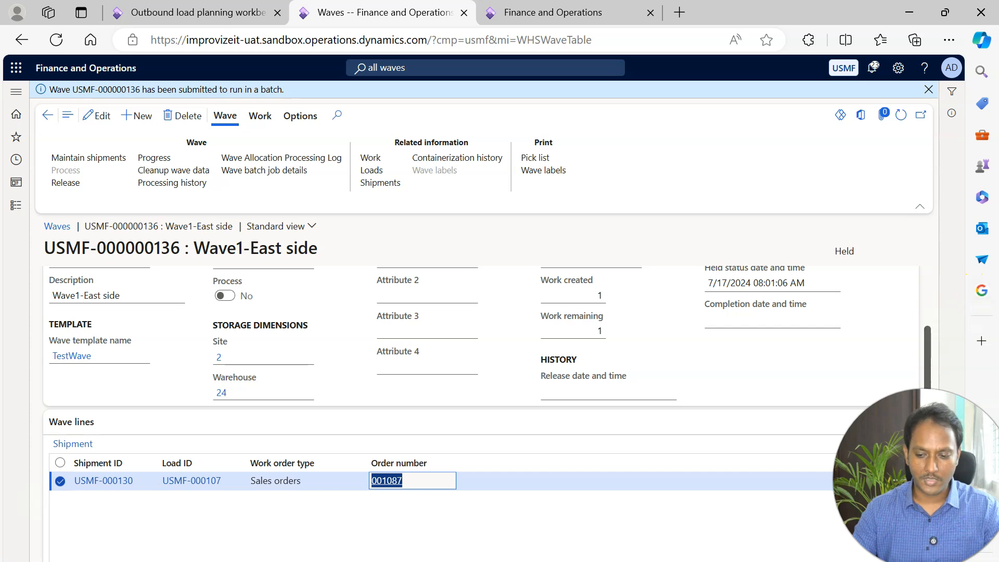
scroll(507, 397, "down", 1)
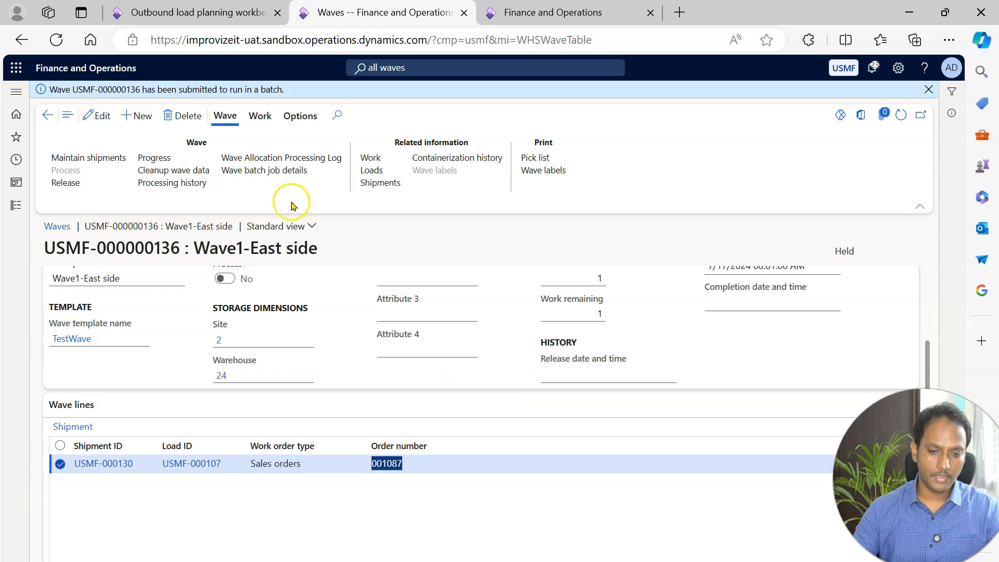
left_click(71, 183)
left_click(385, 168)
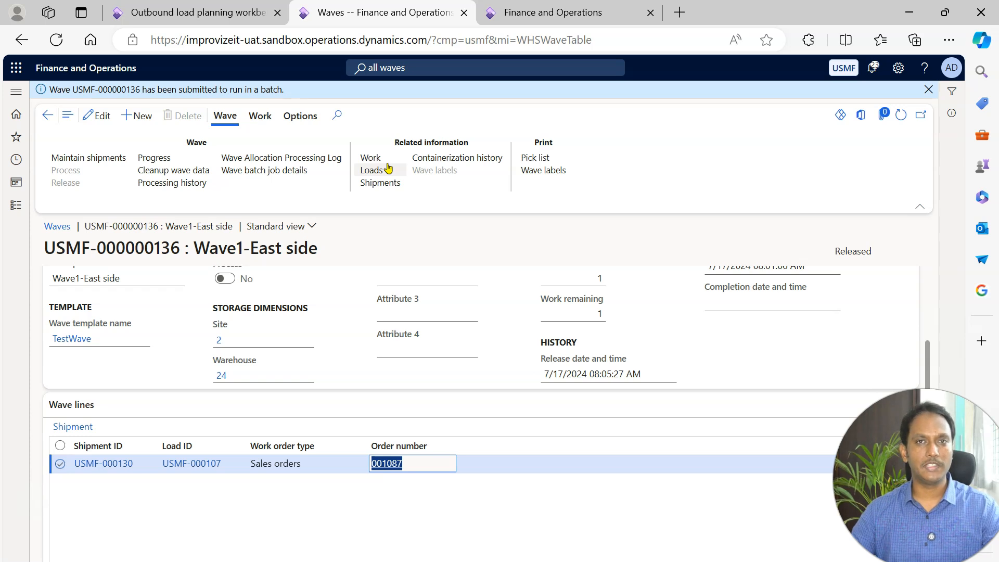
Submit the copied work ID USMF-000342 again in the Sales Picking form to start its first pick.
left_click(530, 10)
left_click(614, 215)
type("USMF-000342")
left_click(691, 240)
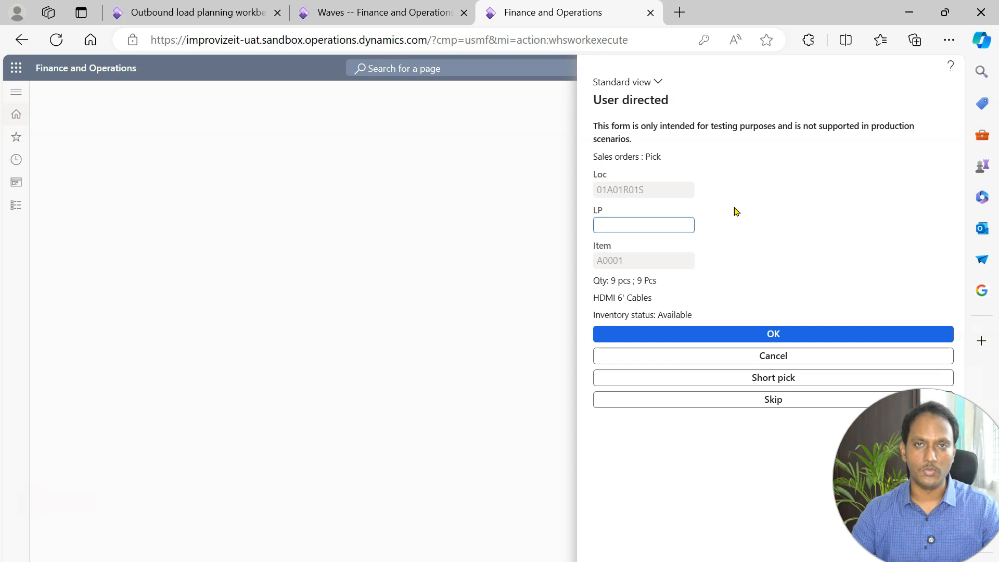
Switch to the Canva Shipments whiteboard showing the diagram of customer orders, shipments and the load.
left_click(338, 336)
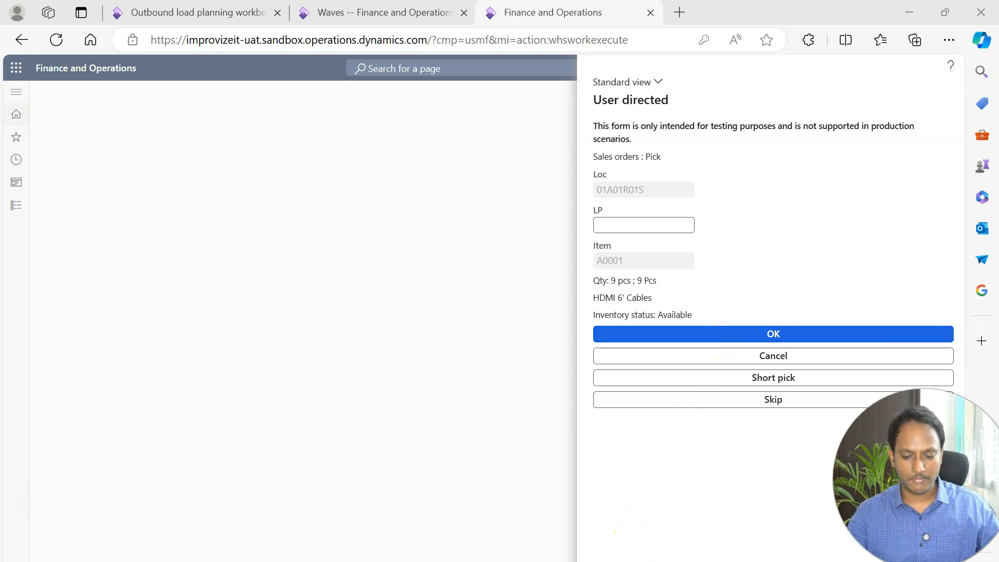
mouse_move(619, 561)
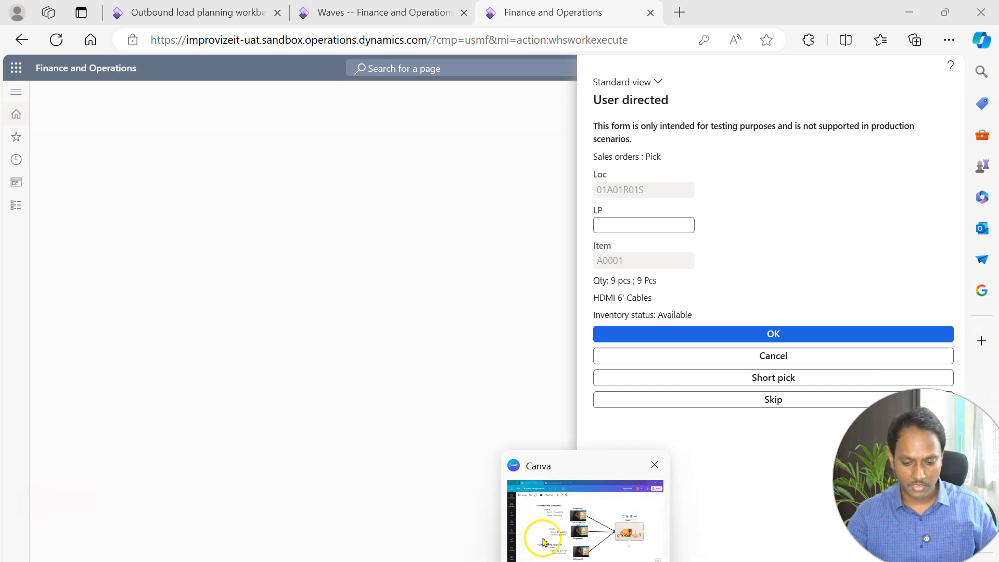
left_click(583, 561)
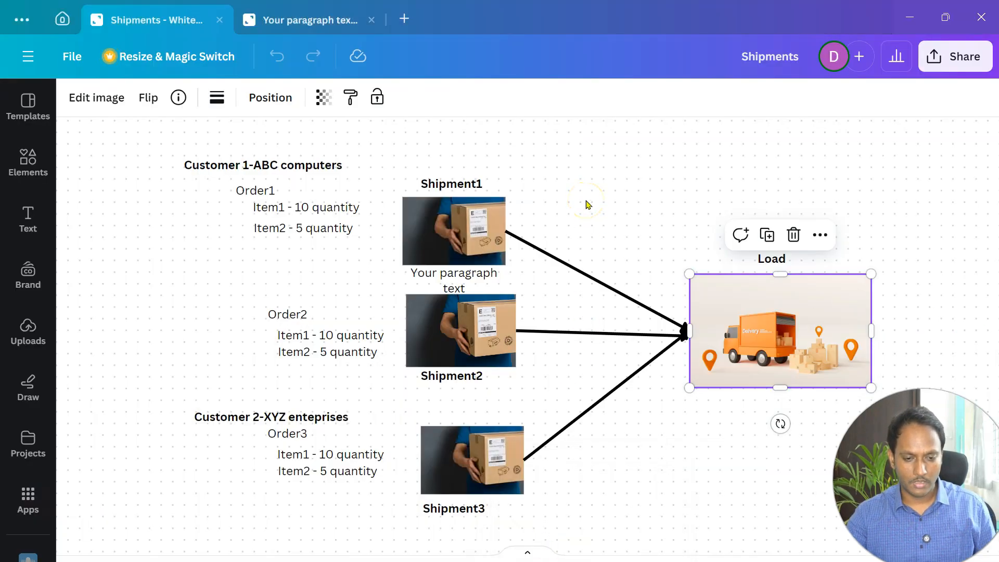